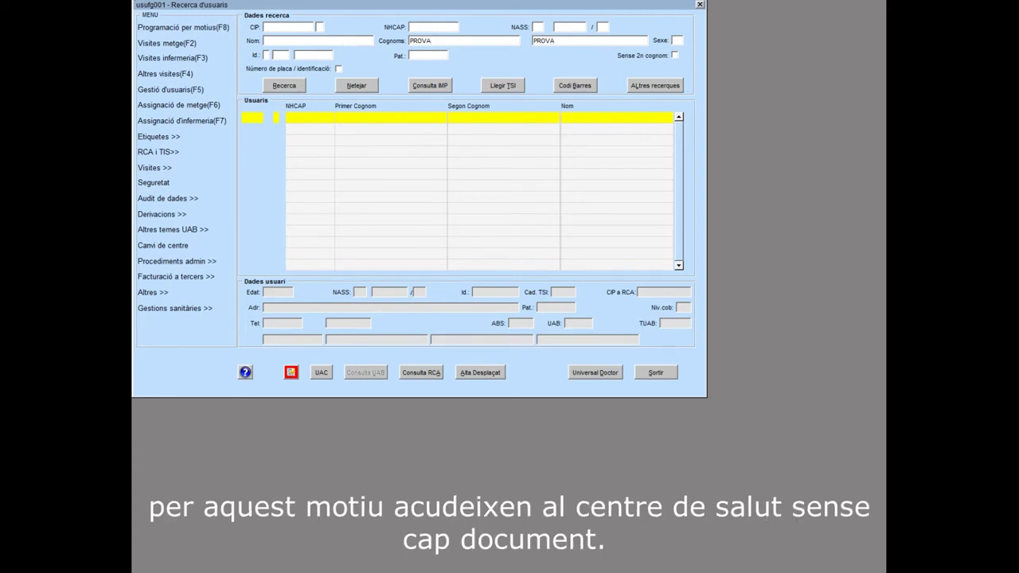
# Step: Run the patient search with the entered surnames and open the invoice register (Registre de factures) under third-party billing
pyautogui.click(290, 85)
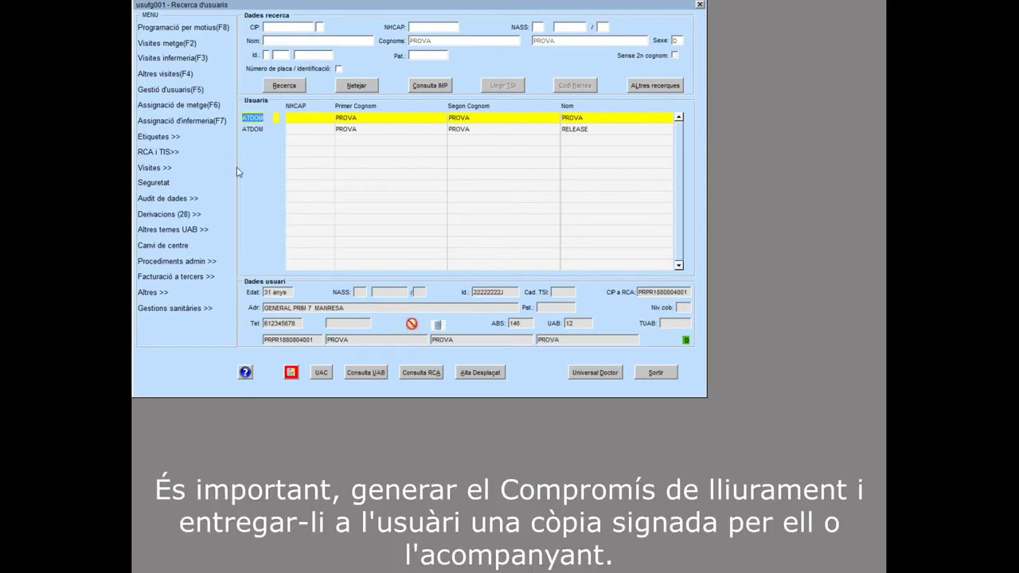
pyautogui.click(204, 278)
pyautogui.click(213, 283)
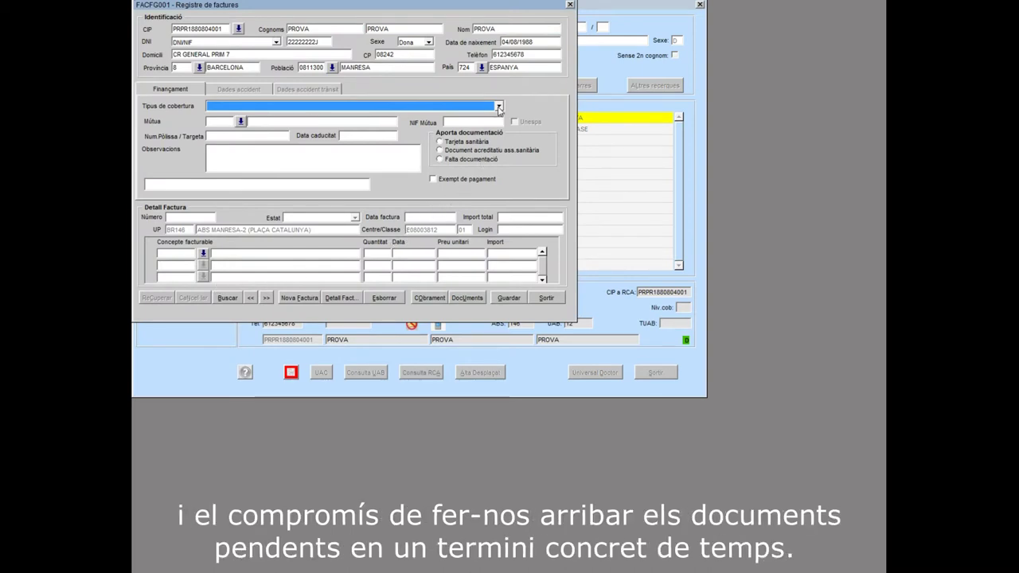
# Step: Set the coverage type (Tipus de cobertura) to Accidents de trànsit and save the pending changes to the invoice record
pyautogui.click(498, 107)
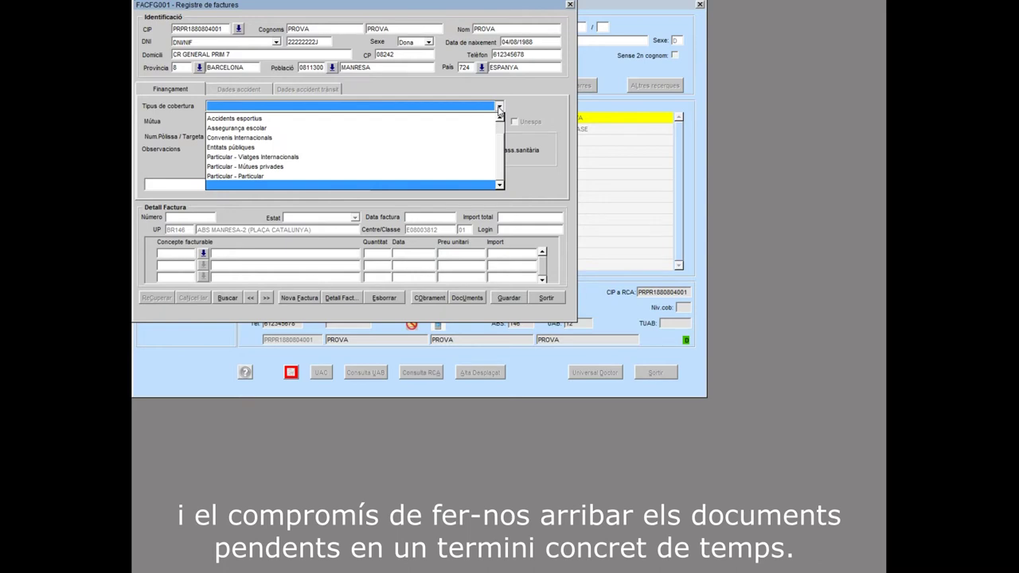
pyautogui.click(499, 119)
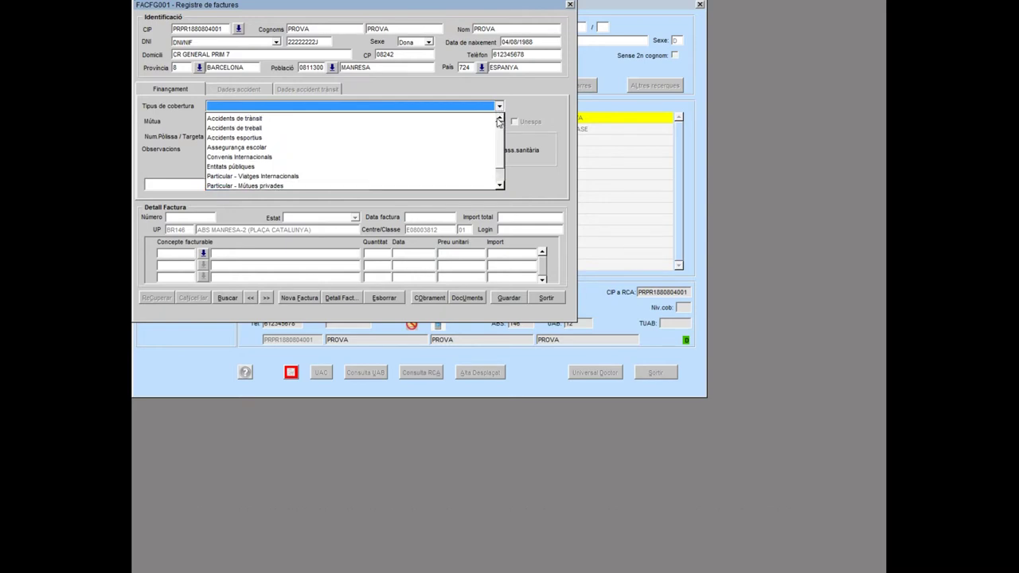
pyautogui.click(489, 123)
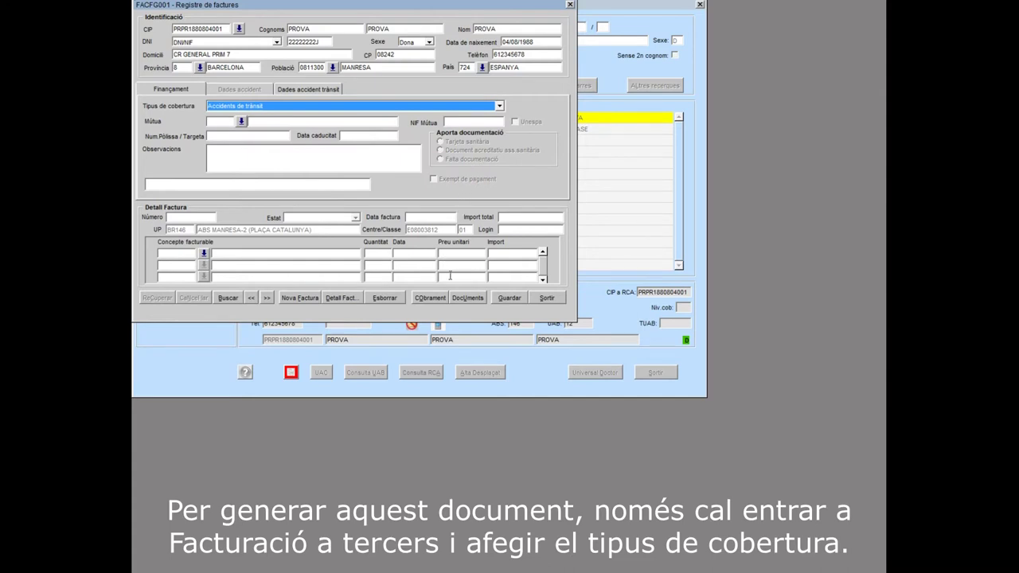
pyautogui.click(457, 298)
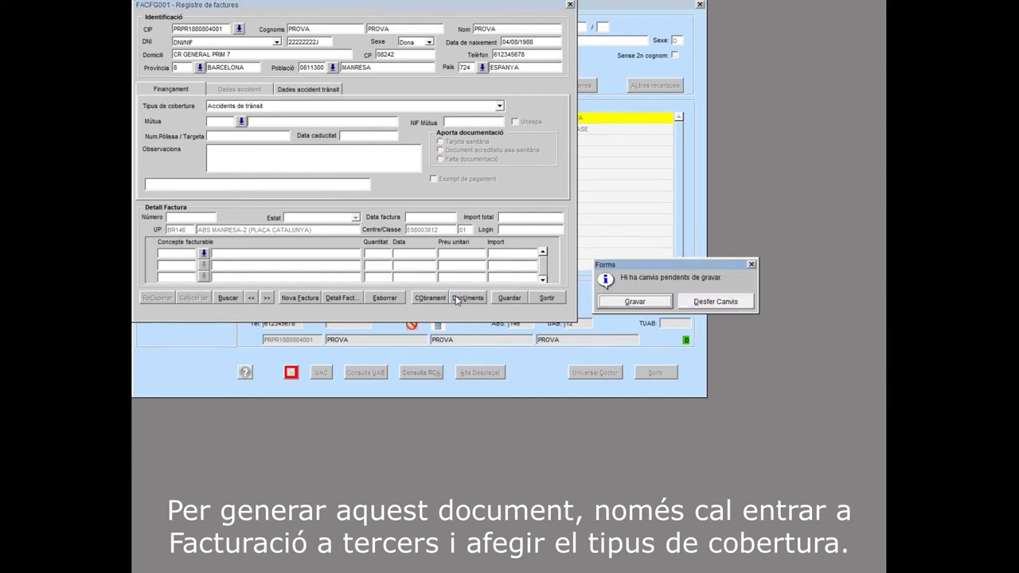
pyautogui.click(619, 302)
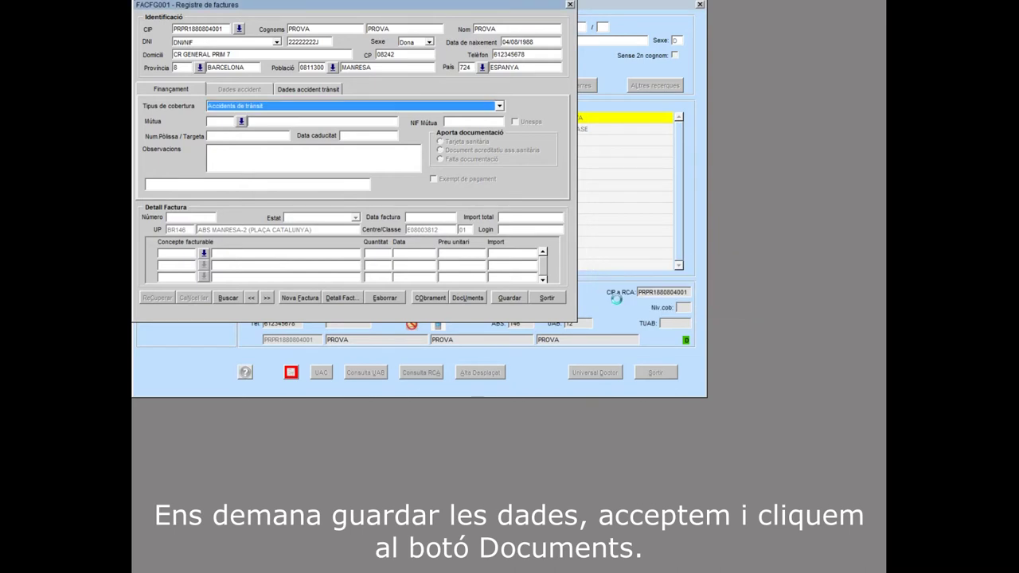
pyautogui.click(674, 302)
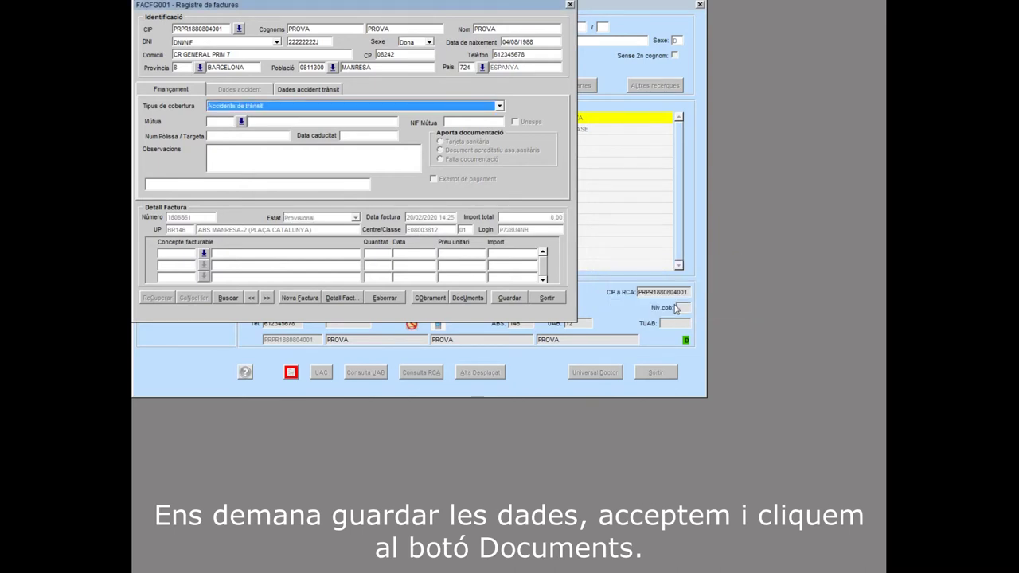
# Step: Generate the Compromís de Lliurament document for the invoice and review it through to the signature section
pyautogui.click(467, 298)
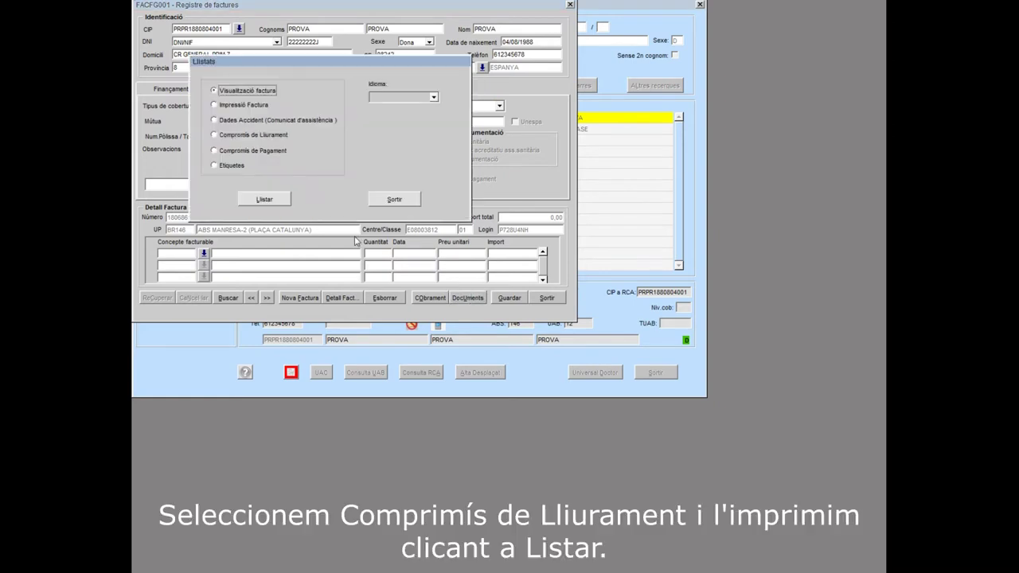
pyautogui.click(271, 135)
pyautogui.click(266, 197)
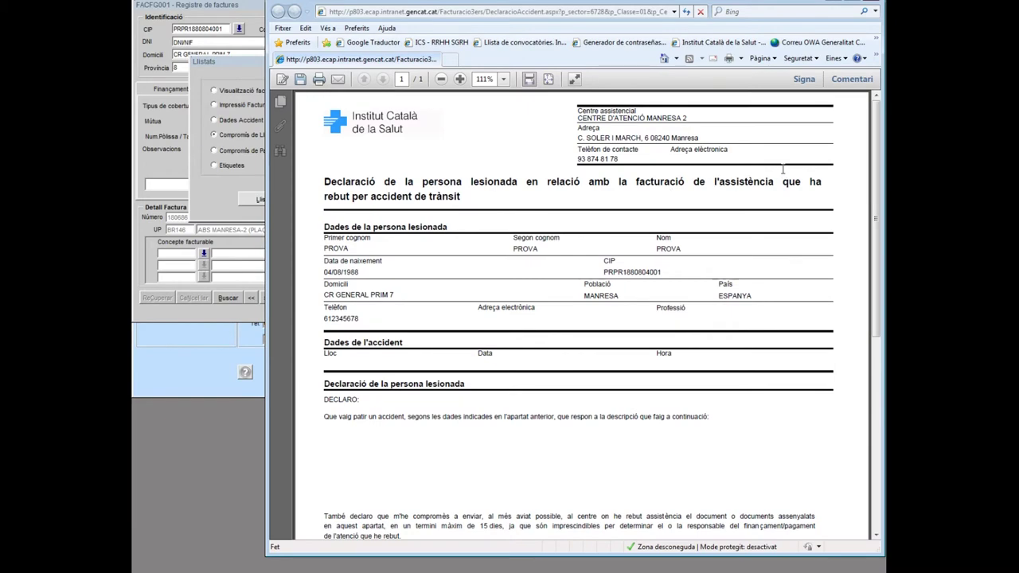
pyautogui.scroll(-3, 812, 170)
pyautogui.scroll(-5, 870, 182)
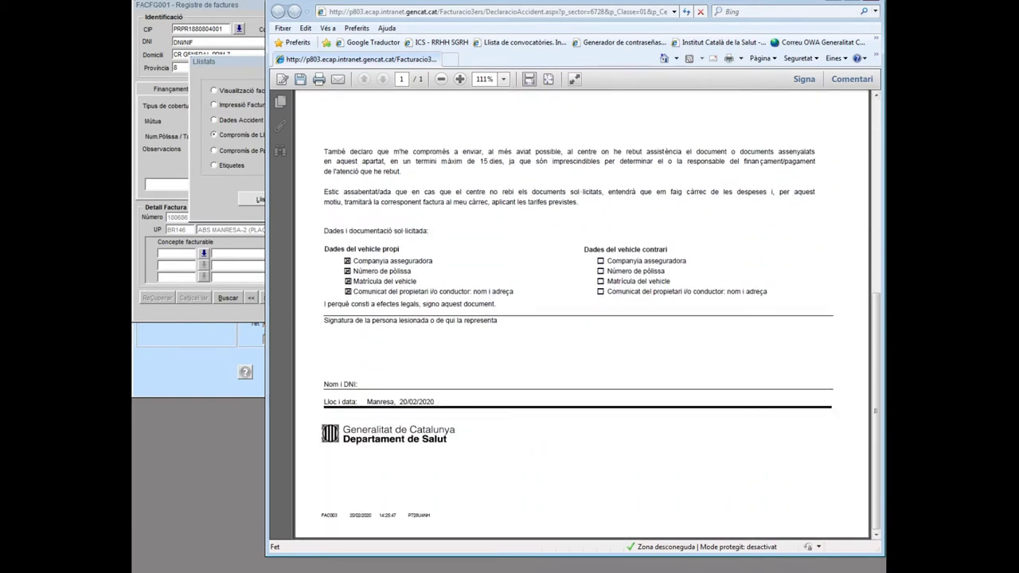
# Step: Close the generated document and exit both the Llistats dialog and the invoice register
pyautogui.click(869, 8)
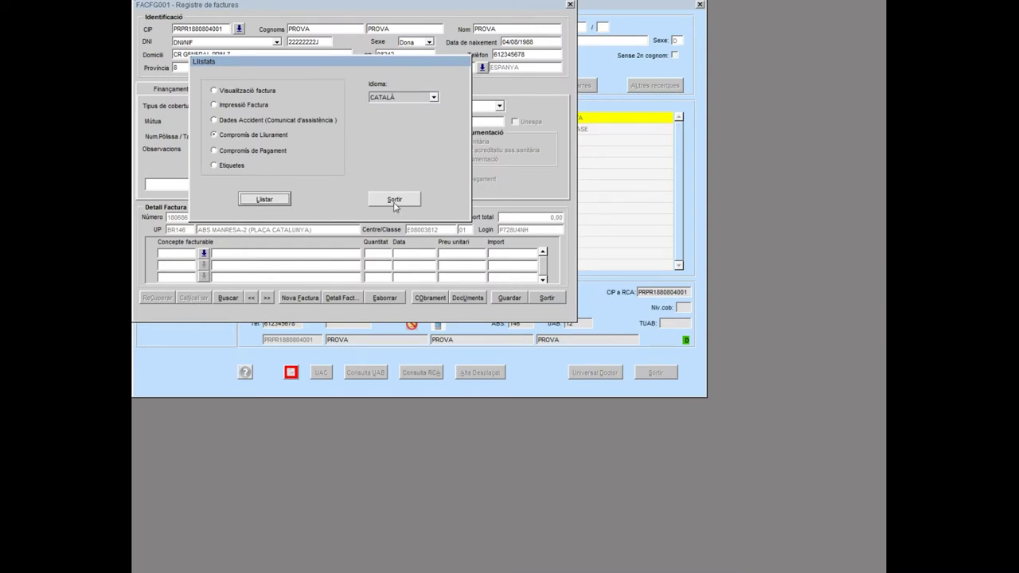
pyautogui.click(395, 202)
pyautogui.click(557, 298)
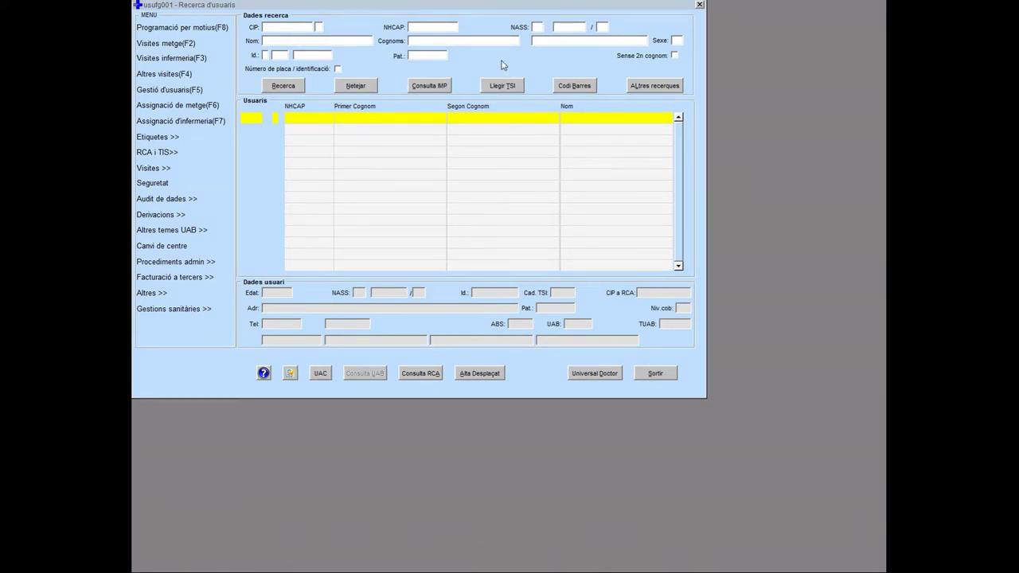
# Step: Search for the test patient by both surnames with sex D
pyautogui.write('ROVA')
pyautogui.write('PRO')
pyautogui.write('D')
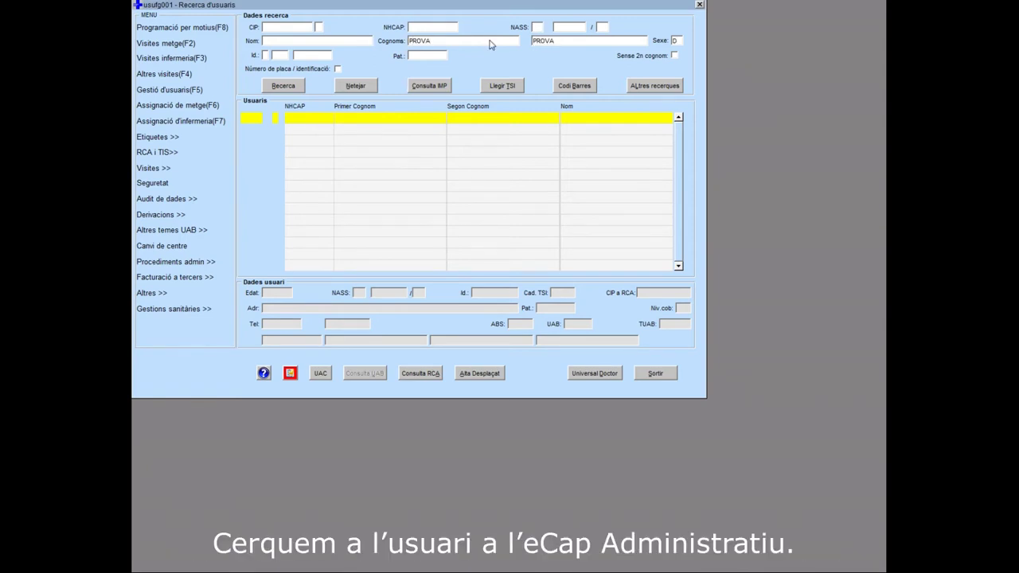
pyautogui.click(279, 87)
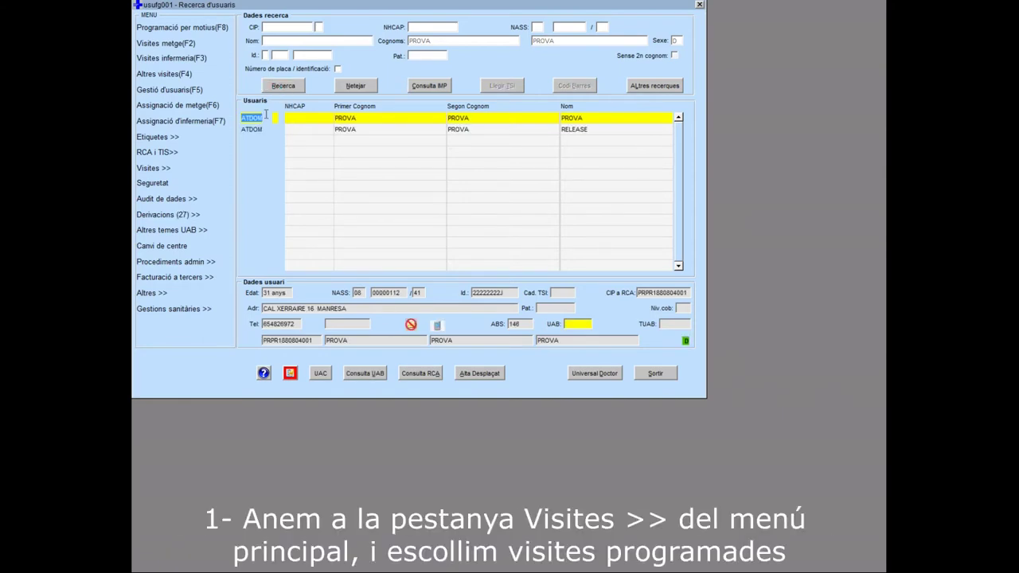
# Step: Open the patient's scheduled visits (Visites programades) and shift the search period back to 27/01/2019-27/01/2020
pyautogui.click(164, 170)
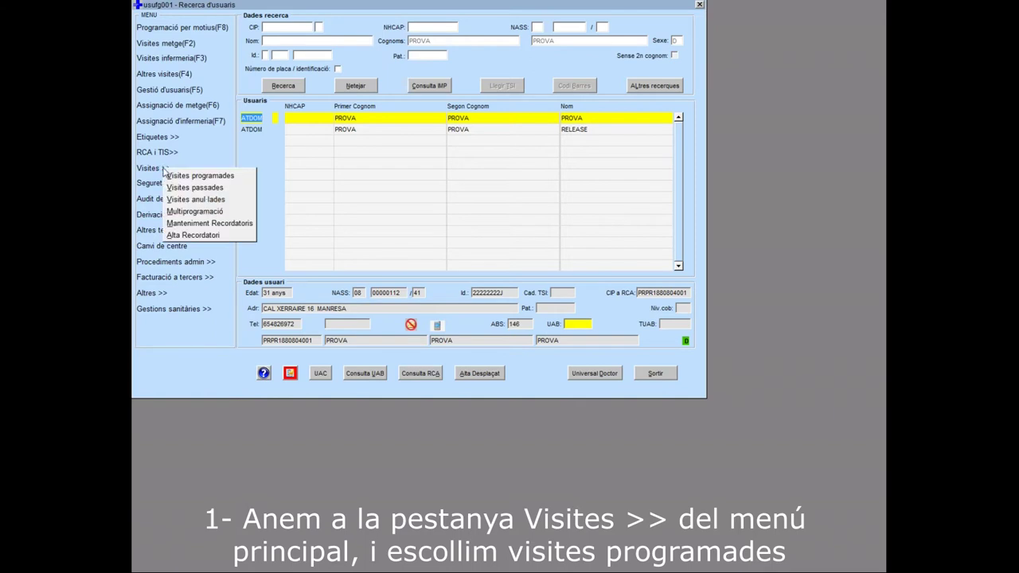
pyautogui.click(174, 177)
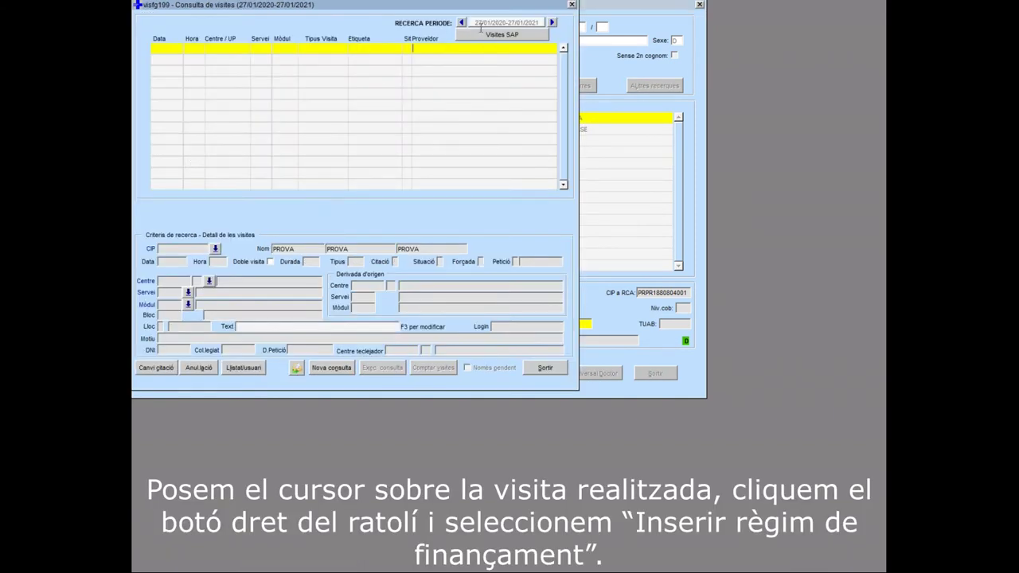
pyautogui.click(463, 23)
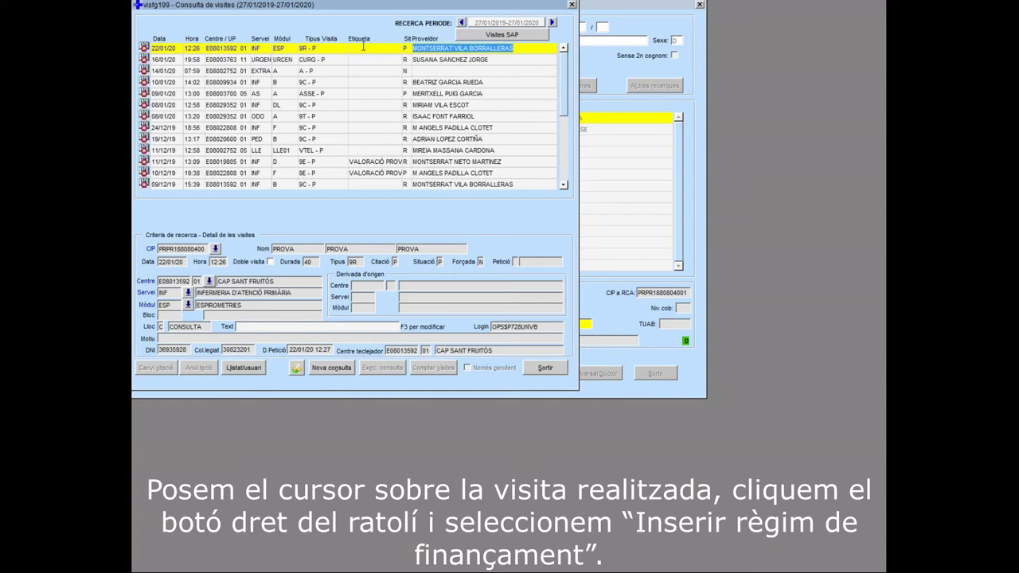
# Step: Insert financing regime 22, Mútues d'accidents de trànsit, for the 22/01/20 visit and continue to Facturació a tercers
pyautogui.rightClick(364, 47)
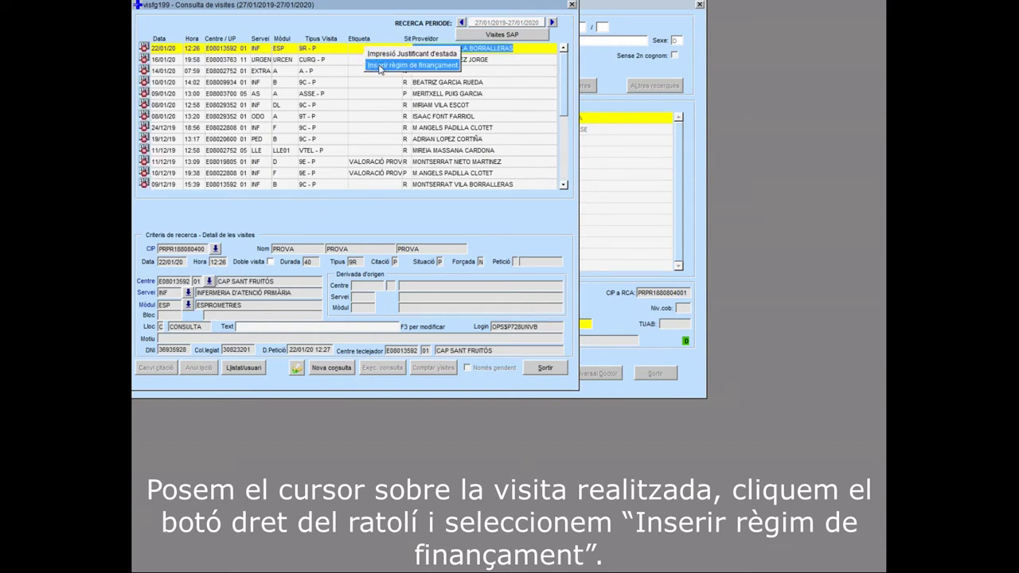
pyautogui.click(380, 67)
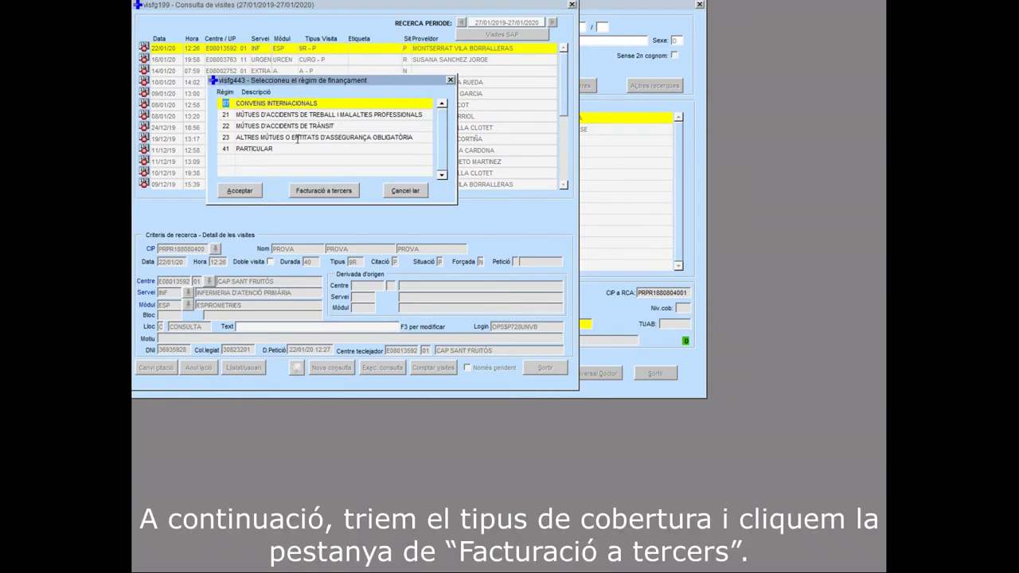
pyautogui.click(302, 125)
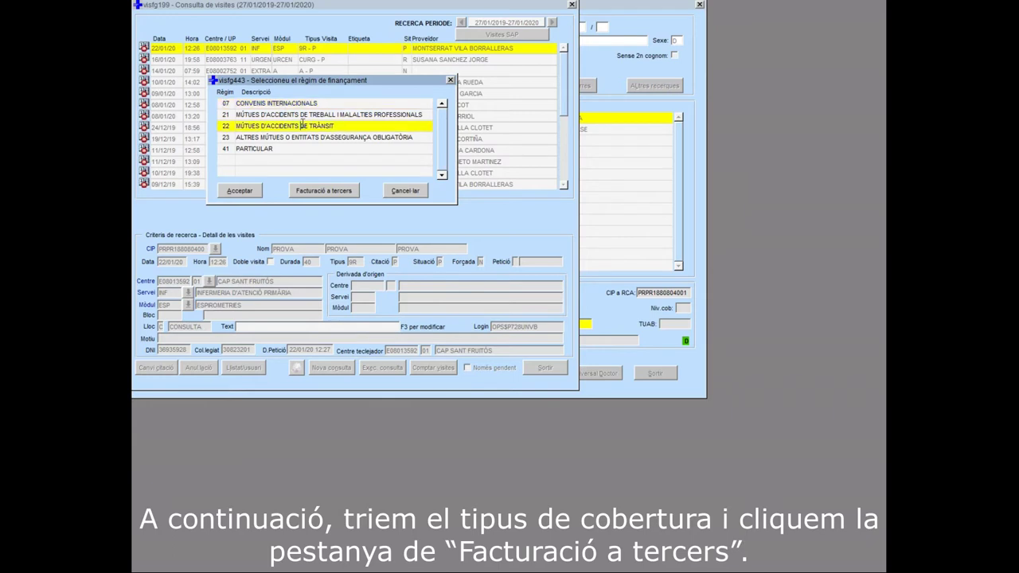
pyautogui.click(328, 191)
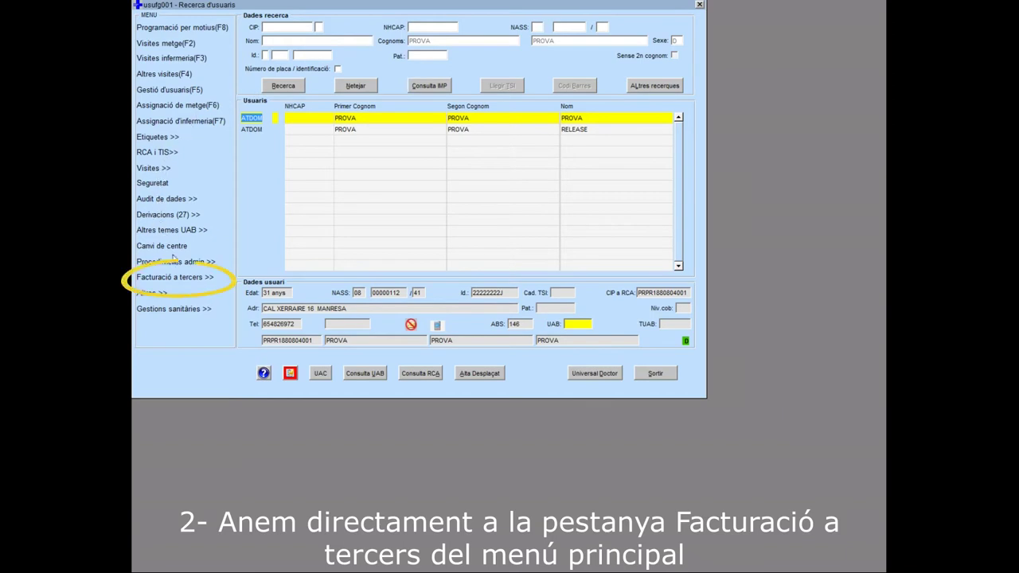
# Step: Open the invoice register directly from third-party billing and set the coverage type to Accidents de trànsit
pyautogui.click(205, 279)
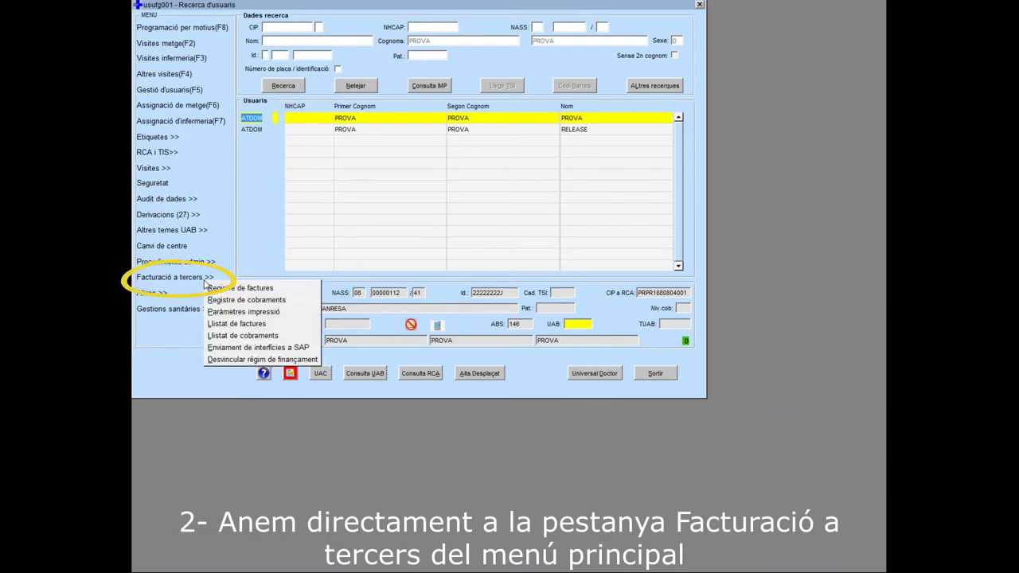
pyautogui.click(275, 288)
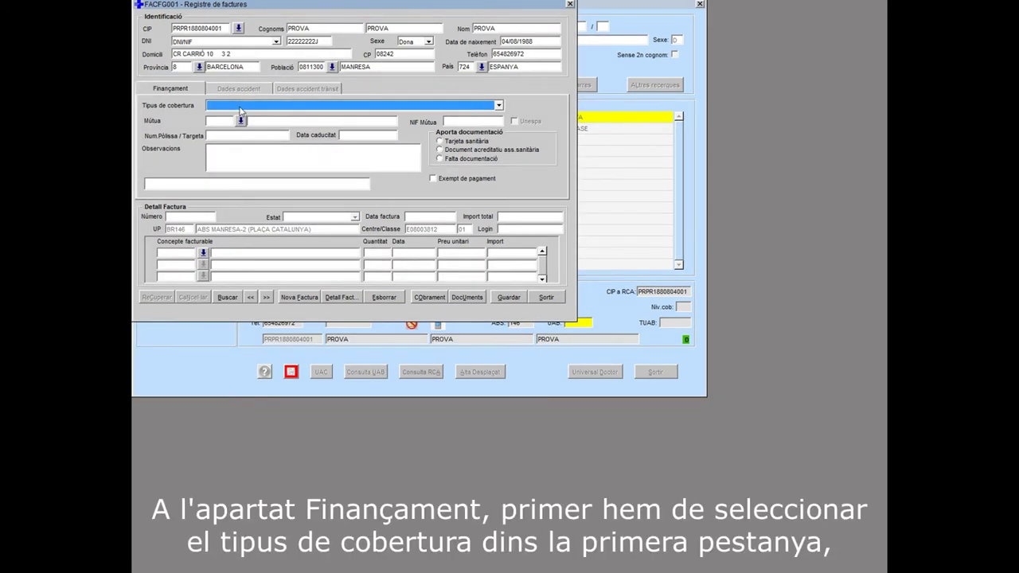
pyautogui.click(241, 110)
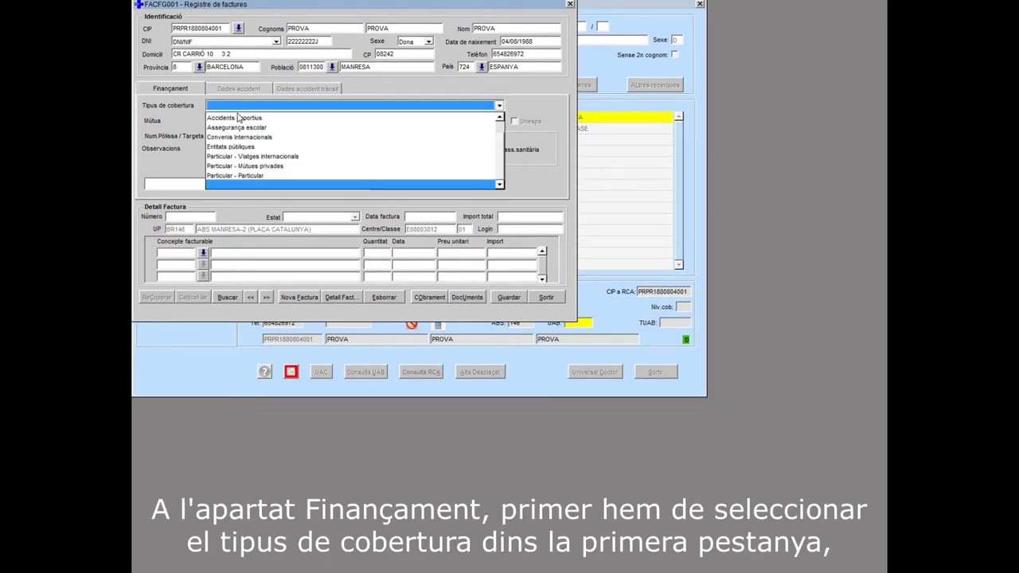
pyautogui.scroll(2, 239, 116)
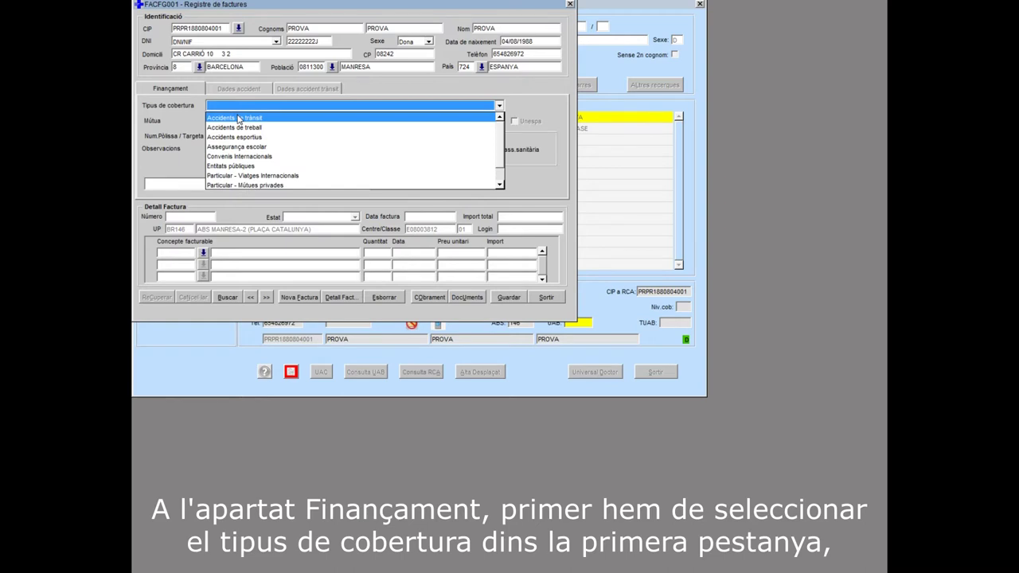
pyautogui.click(239, 117)
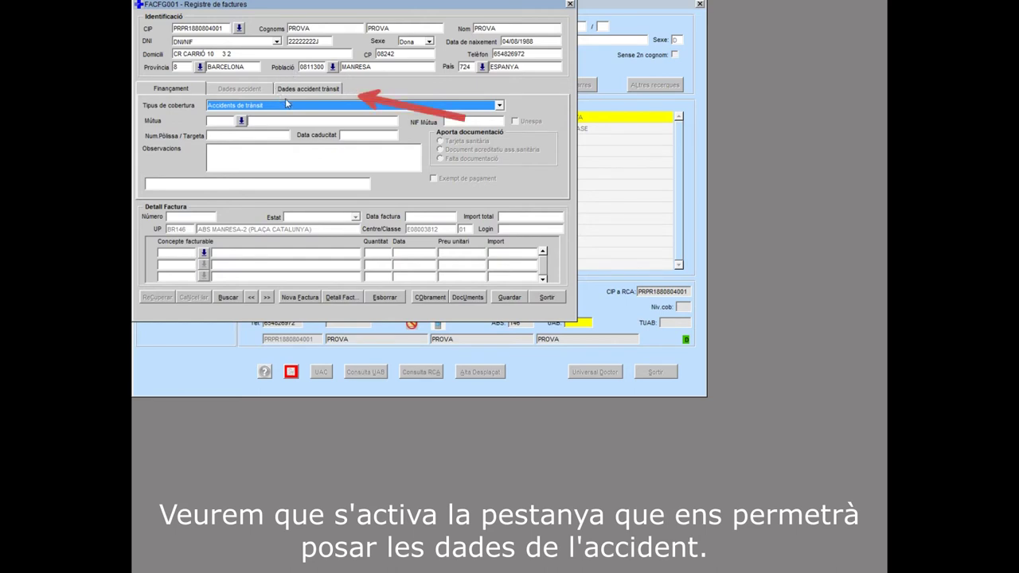
# Step: Find the vehicle's insurer, AXA SEGUROS GENERALES (code 6010), in the Mútues list and assign it as the invoice's mútua
pyautogui.click(241, 122)
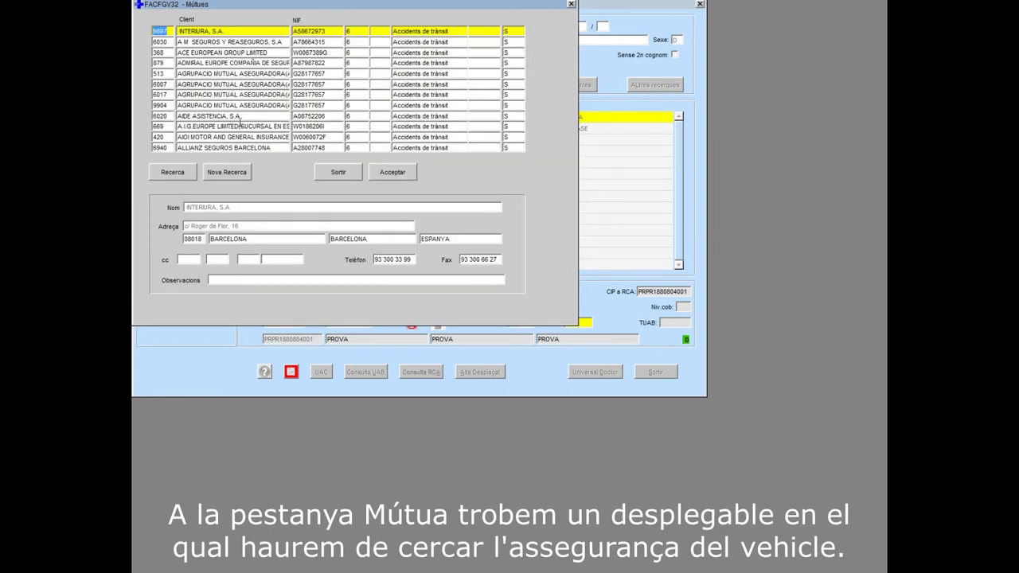
pyautogui.press('Down')
pyautogui.press('Down')
pyautogui.press('Down')
pyautogui.press('Down')
pyautogui.press('Down')
pyautogui.press('Down')
pyautogui.press('Down')
pyautogui.press('Down')
pyautogui.press('Down')
pyautogui.press('Down')
pyautogui.press('Down')
pyautogui.press('Down')
pyautogui.press('Down')
pyautogui.press('Down')
pyautogui.press('Down')
pyautogui.press('Down')
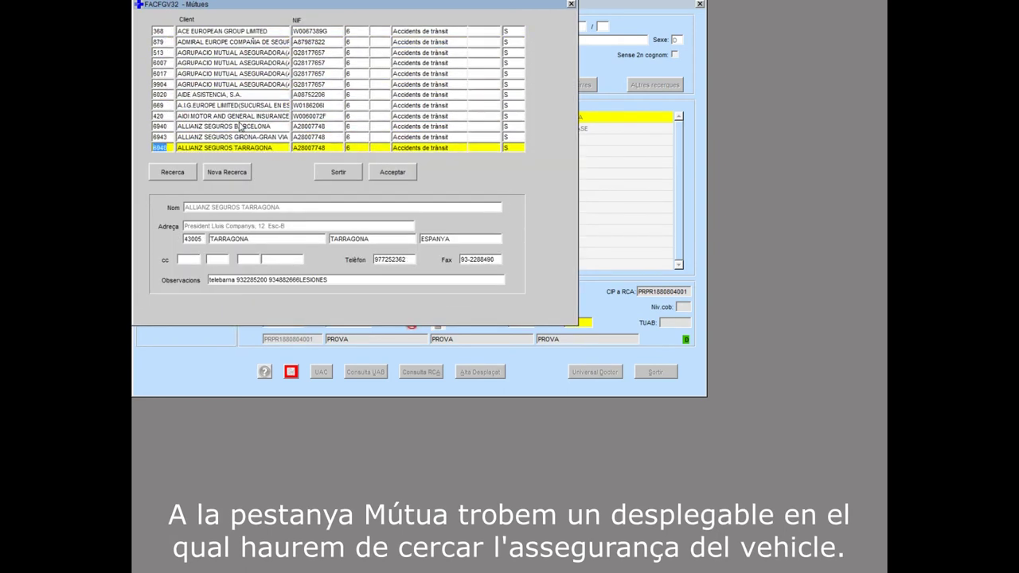
pyautogui.press('Down')
pyautogui.press('Down')
pyautogui.press('Down')
pyautogui.press('Down')
pyautogui.press('Down')
pyautogui.press('Down')
pyautogui.press('Down')
pyautogui.press('Down')
pyautogui.press('Down')
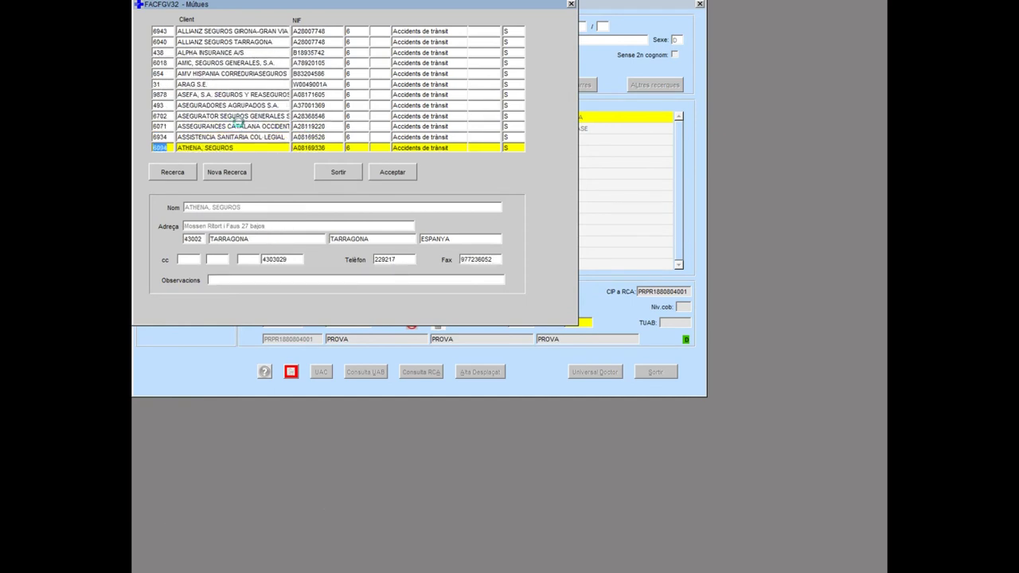
pyautogui.press('Up')
pyautogui.click(406, 174)
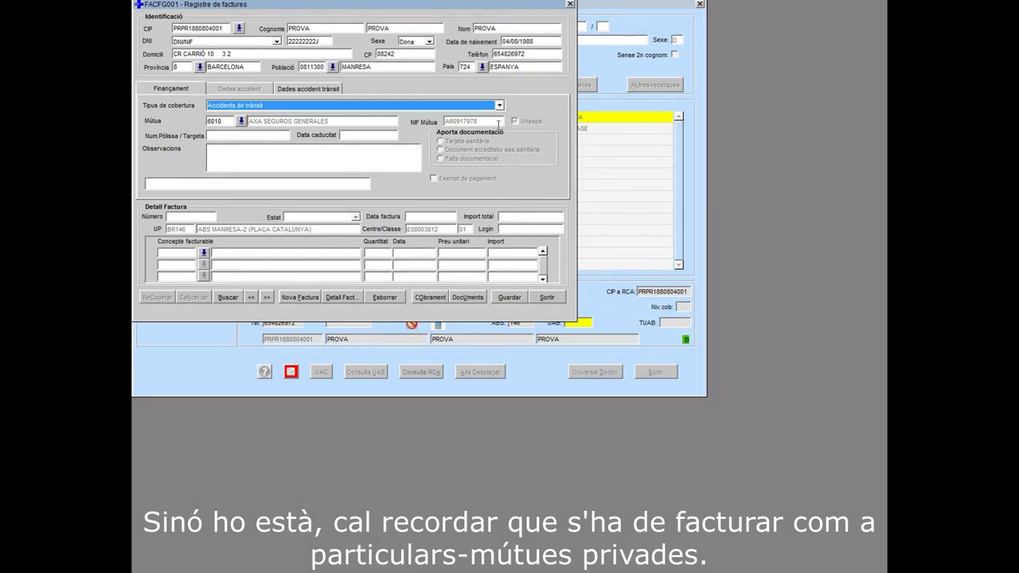
# Step: Go to the traffic accident data (Dades accident trànsit), saving the pending invoice changes
pyautogui.click(311, 89)
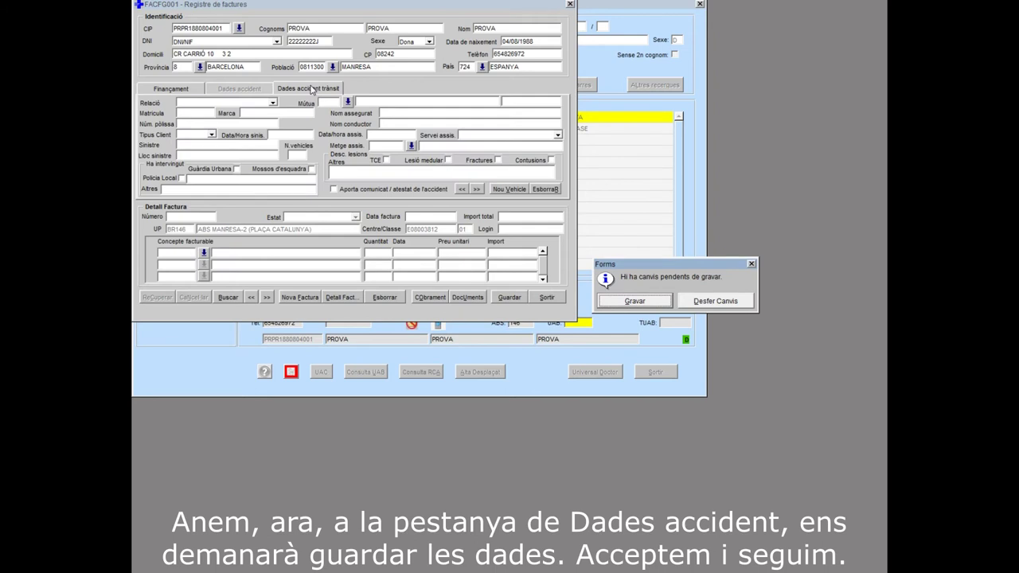
pyautogui.click(634, 301)
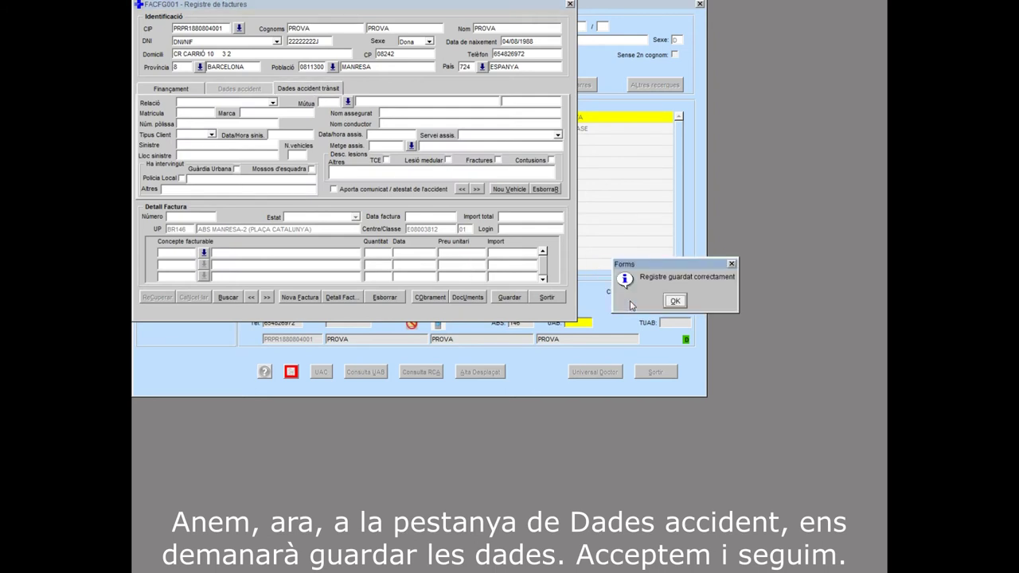
pyautogui.click(675, 301)
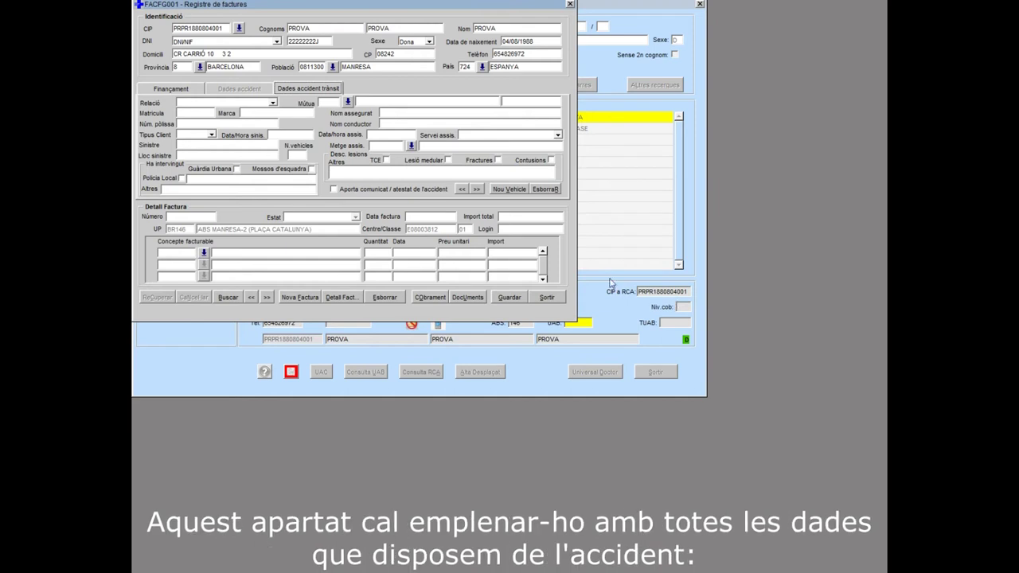
# Step: Set the relation to CONDUCTOR, then enter vehicle plate 1234ABC, make AUDI and the insurance policy number
pyautogui.click(272, 103)
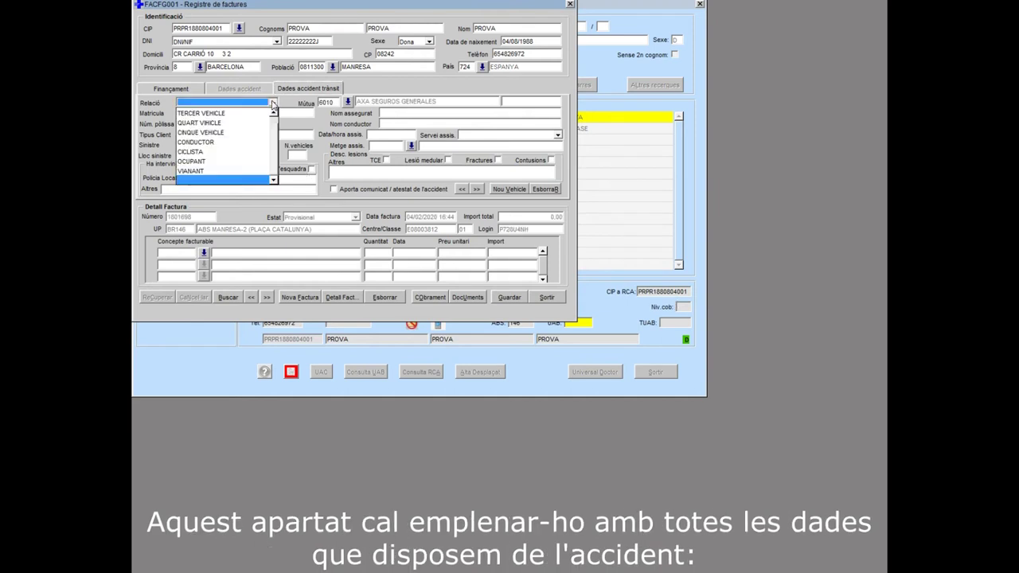
pyautogui.click(254, 141)
pyautogui.click(210, 112)
pyautogui.write('1234ABC')
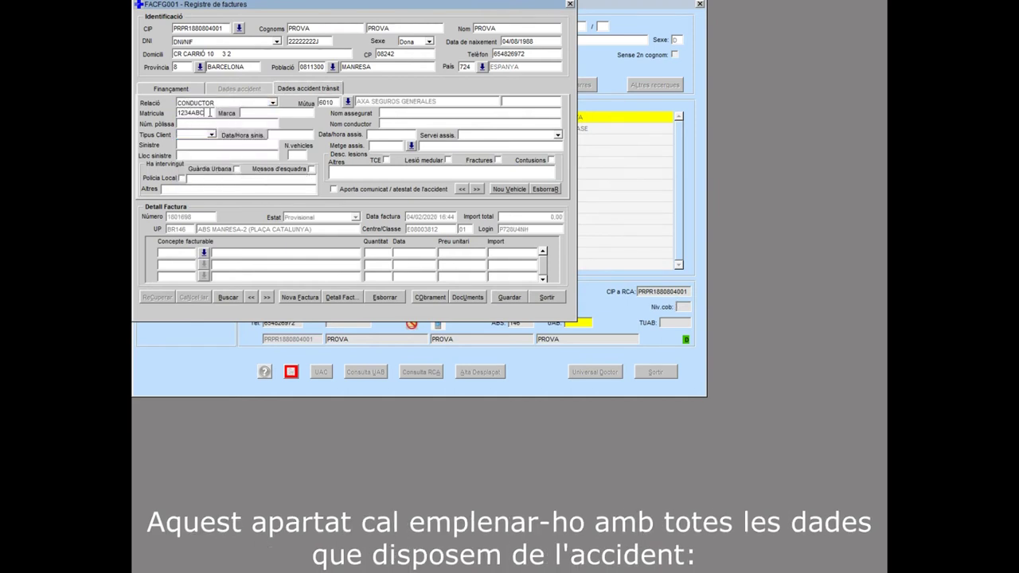
pyautogui.write('AUDI')
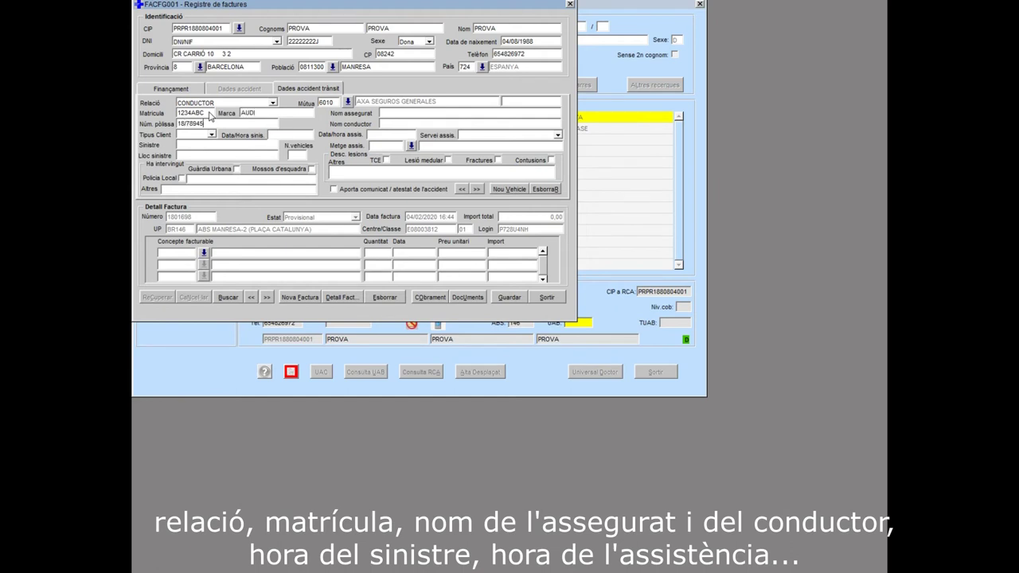
pyautogui.press('Tab')
# Step: Set the client type to Principal and enter the accident's date, 02/02/2020, with its time
pyautogui.click(212, 134)
pyautogui.click(215, 141)
pyautogui.press('Tab')
pyautogui.write('02/02/2020 15:1')
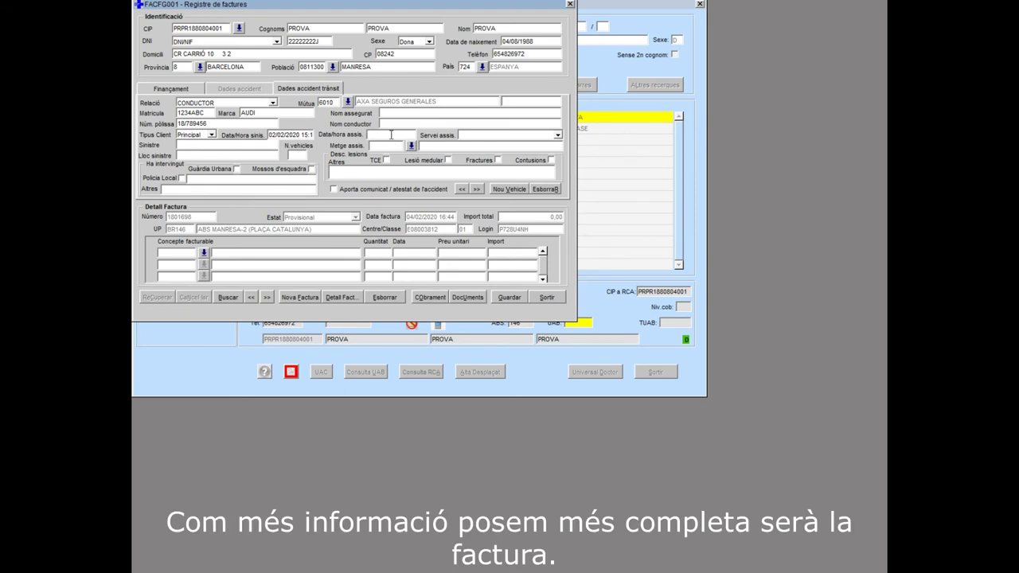
# Step: Enter the assistance as 02/02/2020 16:00 with service MEDICINA DE FAMÍLIA, and mark that the accident report is provided
pyautogui.click(391, 134)
pyautogui.write('02/02/2020 16:00')
pyautogui.click(462, 135)
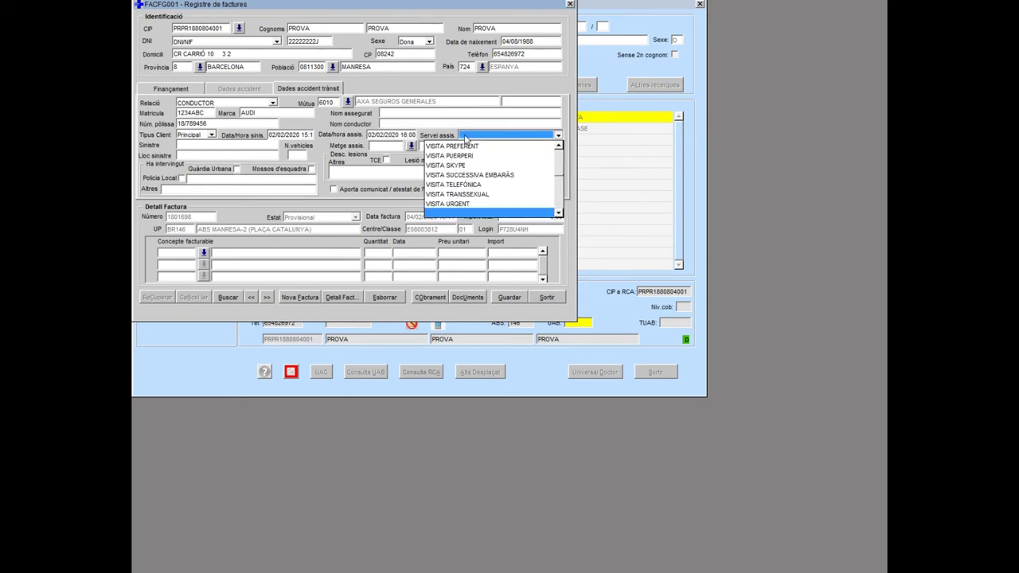
pyautogui.scroll(10, 478, 175)
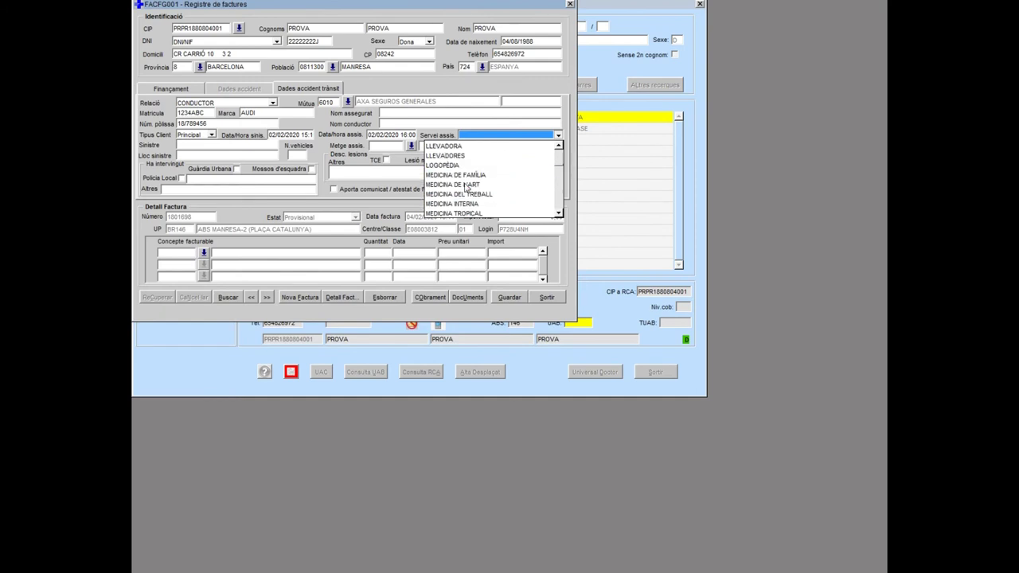
pyautogui.click(492, 177)
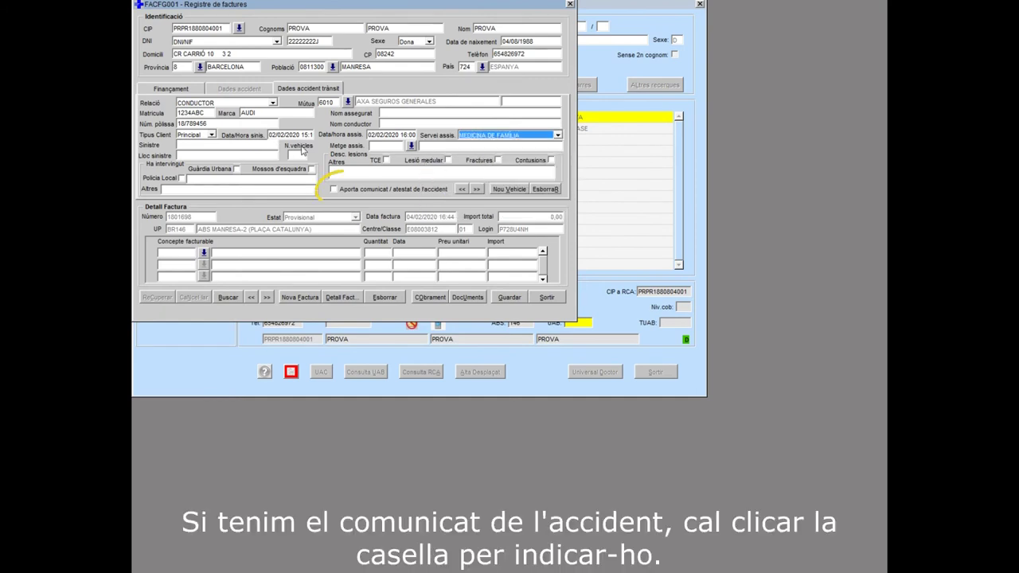
pyautogui.click(333, 189)
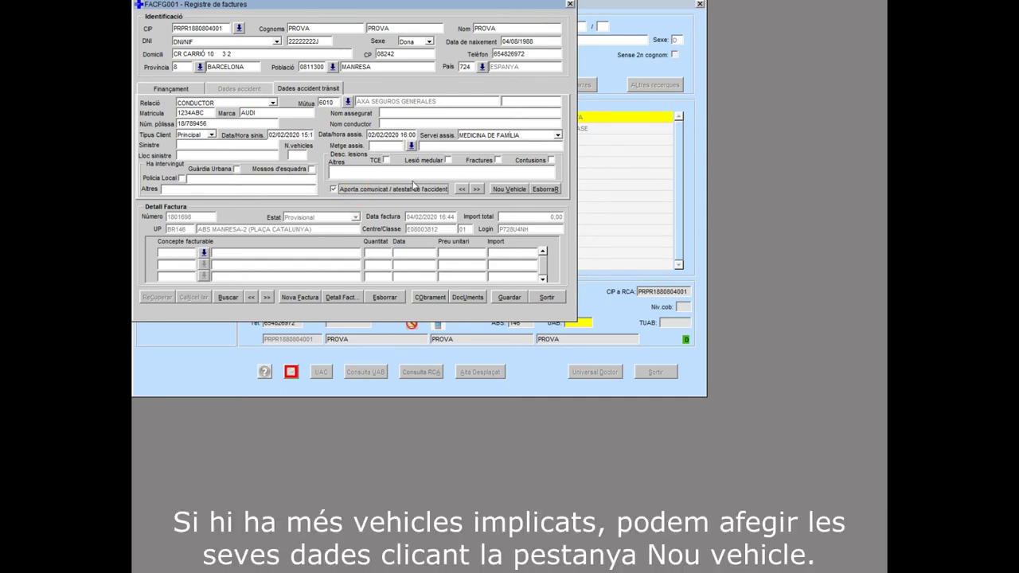
pyautogui.click(510, 189)
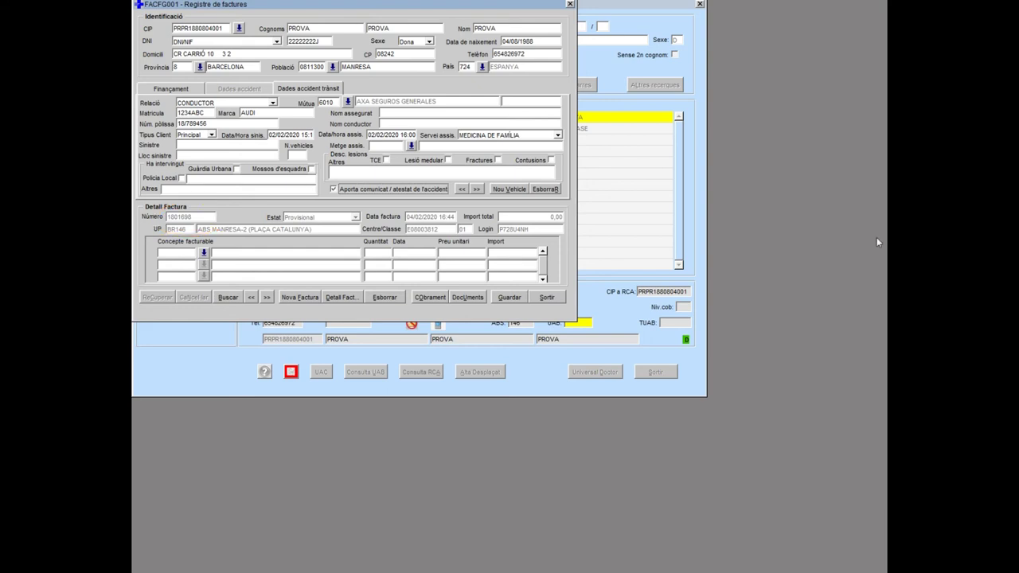
# Step: Add Urgències UNESPA (VC012) as the invoice's first billable concept
pyautogui.click(204, 252)
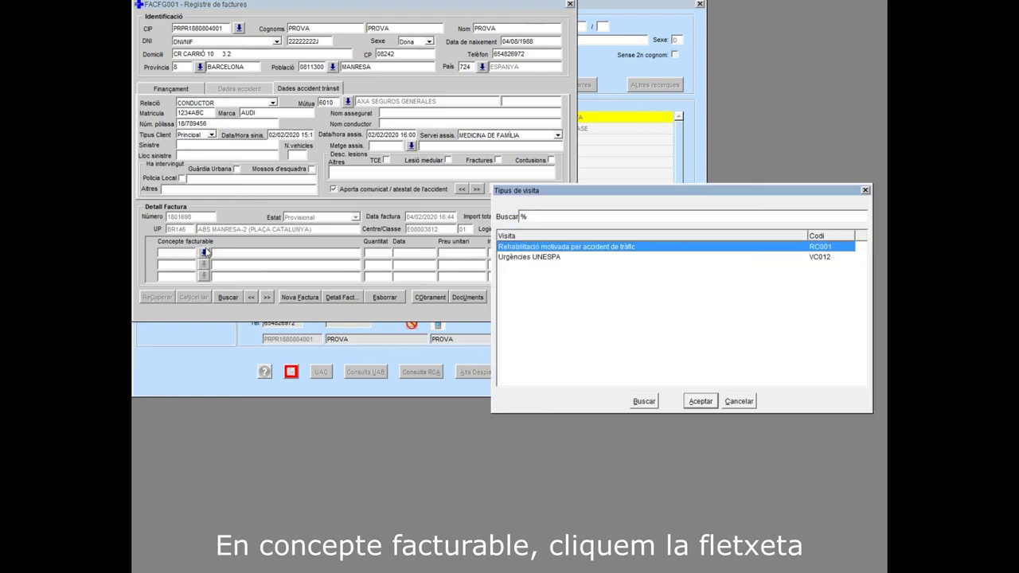
pyautogui.click(515, 259)
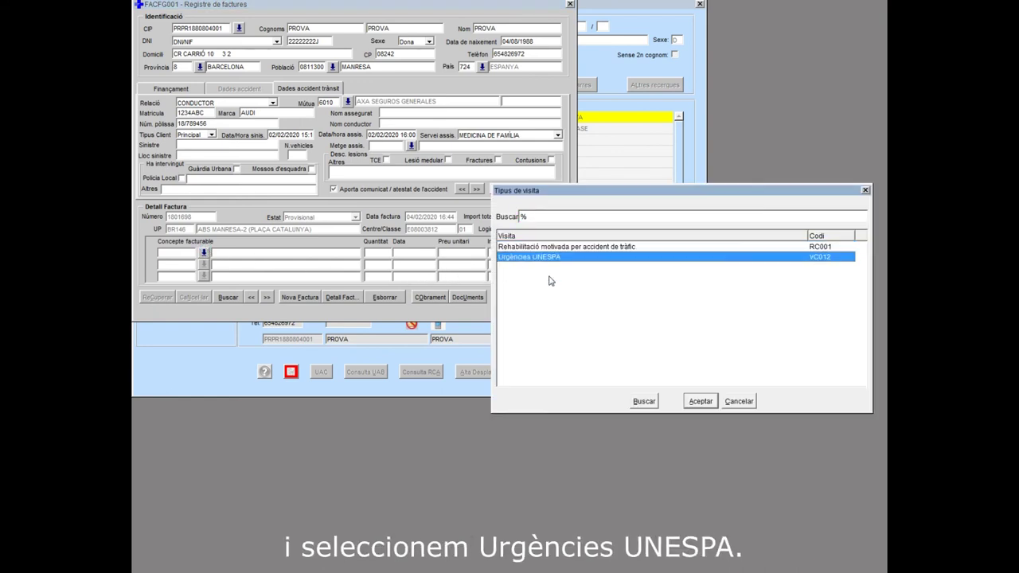
pyautogui.click(701, 401)
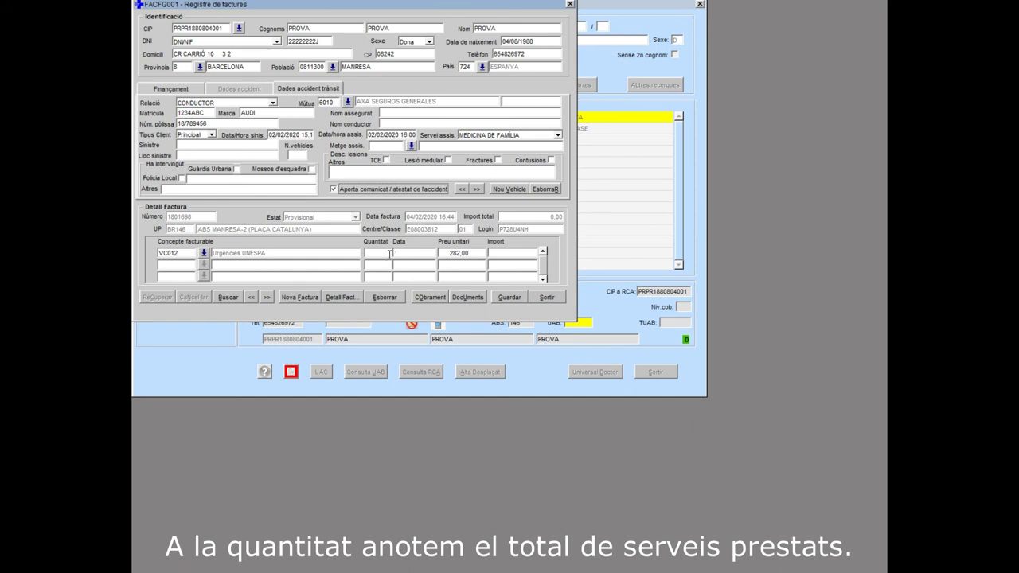
# Step: Save the incomplete invoice, declining to make it definitive
pyautogui.click(513, 297)
pyautogui.click(690, 307)
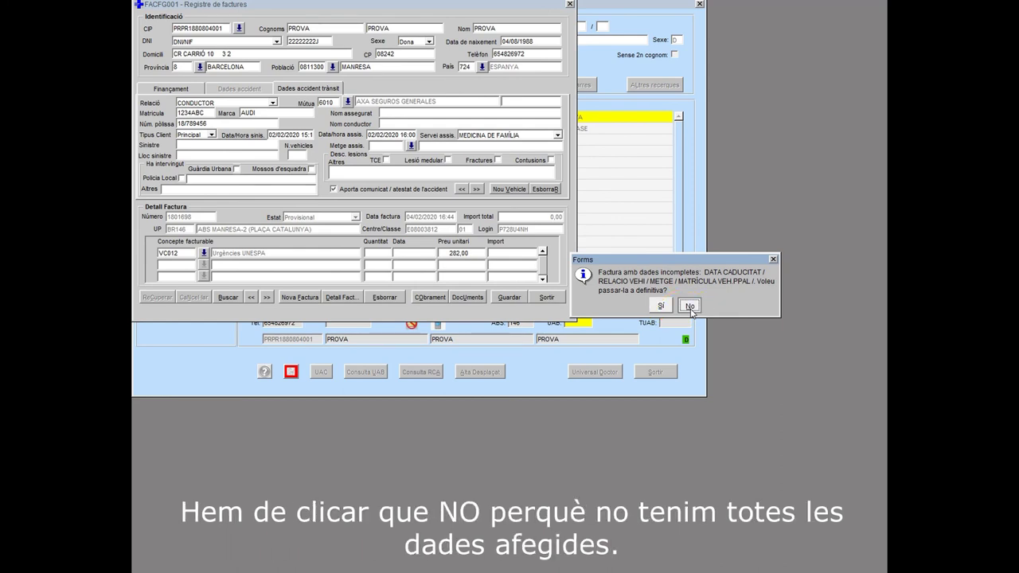
pyautogui.click(690, 308)
# Step: Set the Urgències UNESPA line to quantity 1 and date 02/02/2020, and save the invoice as definitive
pyautogui.click(384, 260)
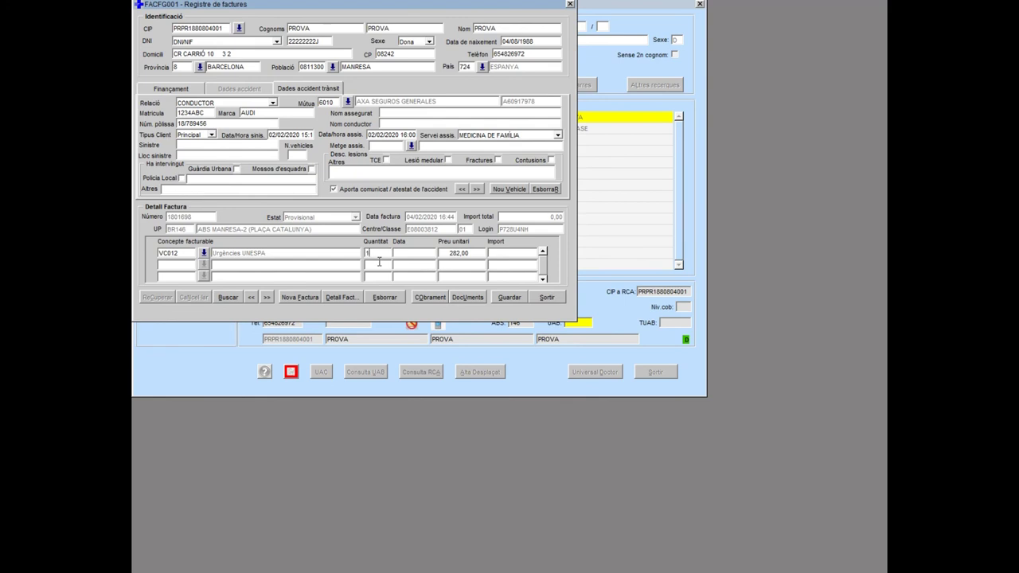
pyautogui.write('1')
pyautogui.press('Tab')
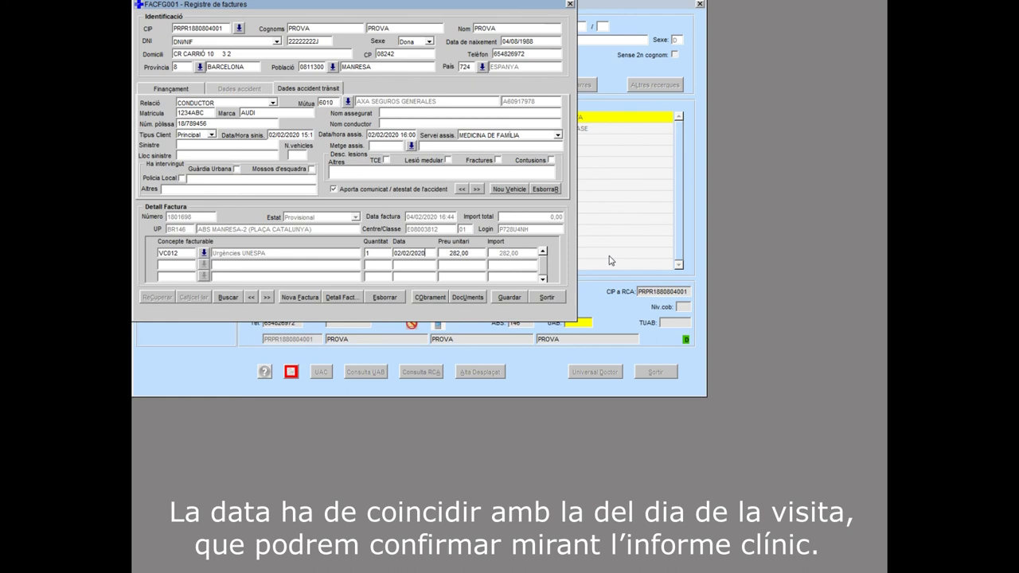
pyautogui.press('Tab')
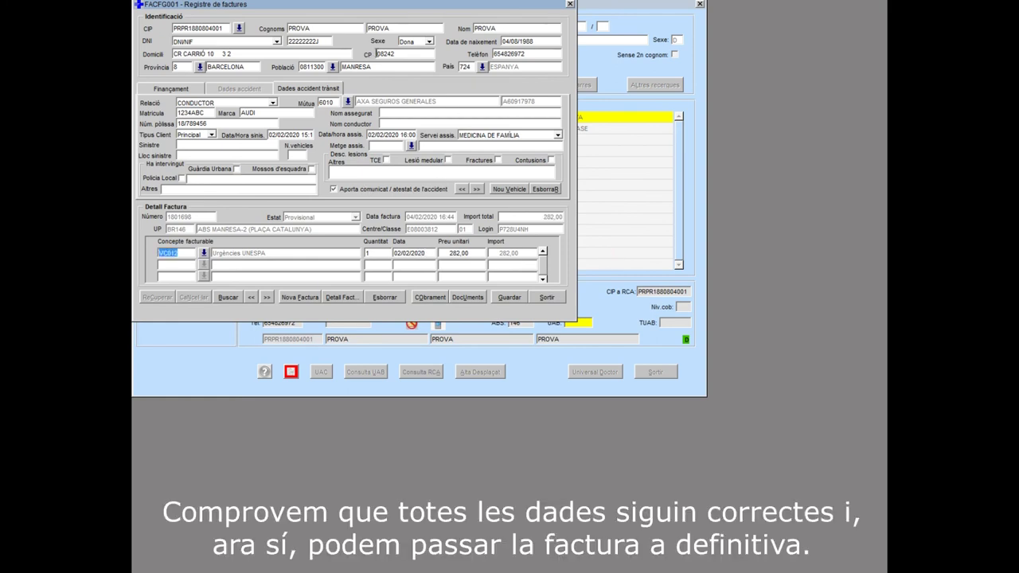
pyautogui.click(506, 299)
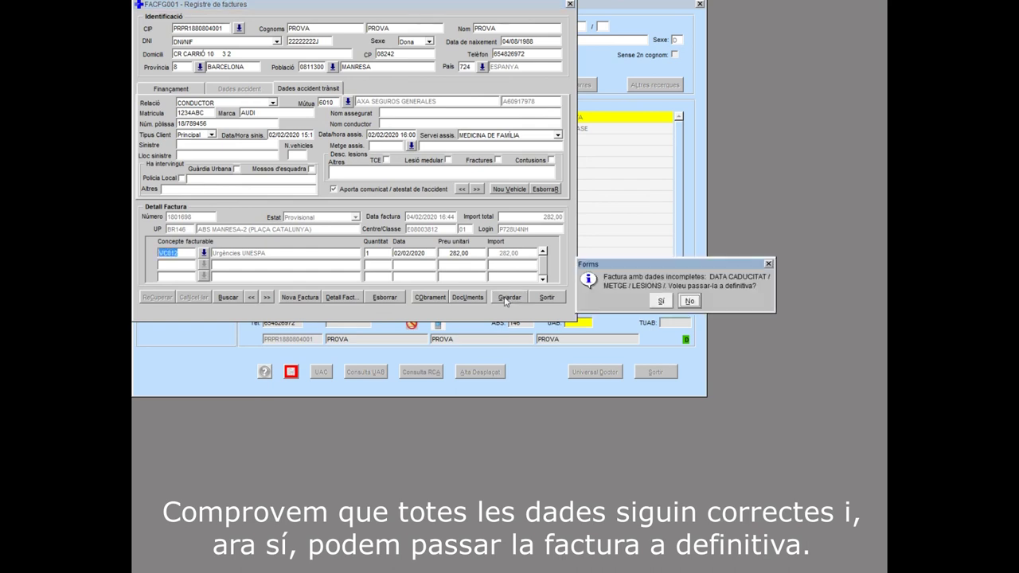
pyautogui.click(660, 300)
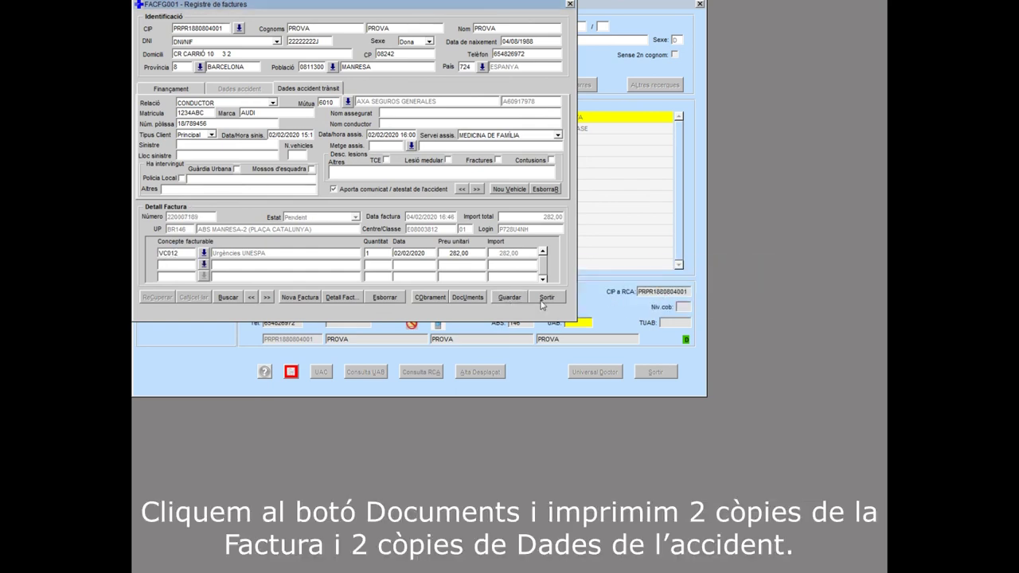
# Step: Print the invoice with the Impressió Factura option, and exit the invoice register to the user search
pyautogui.click(480, 299)
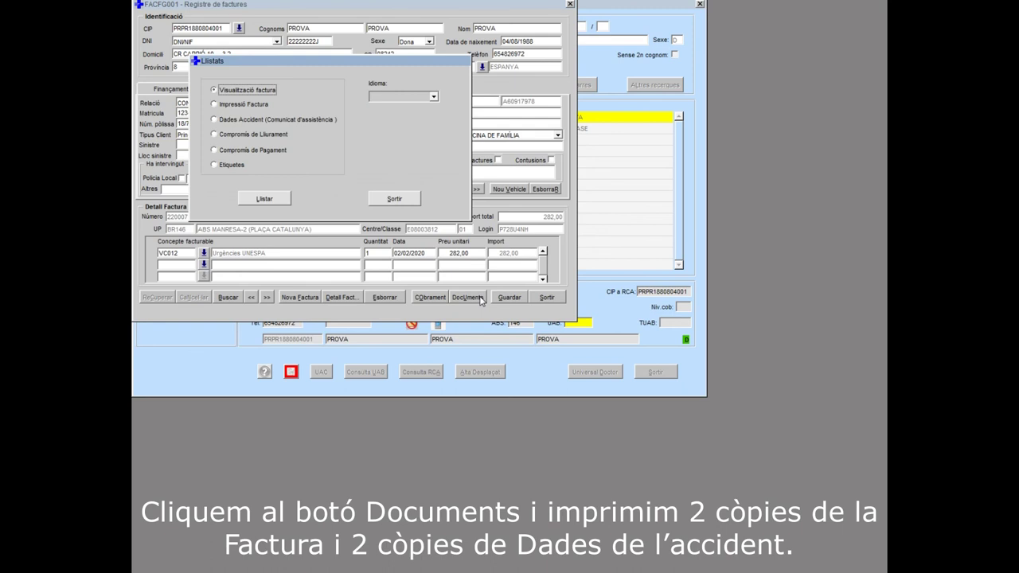
pyautogui.click(222, 108)
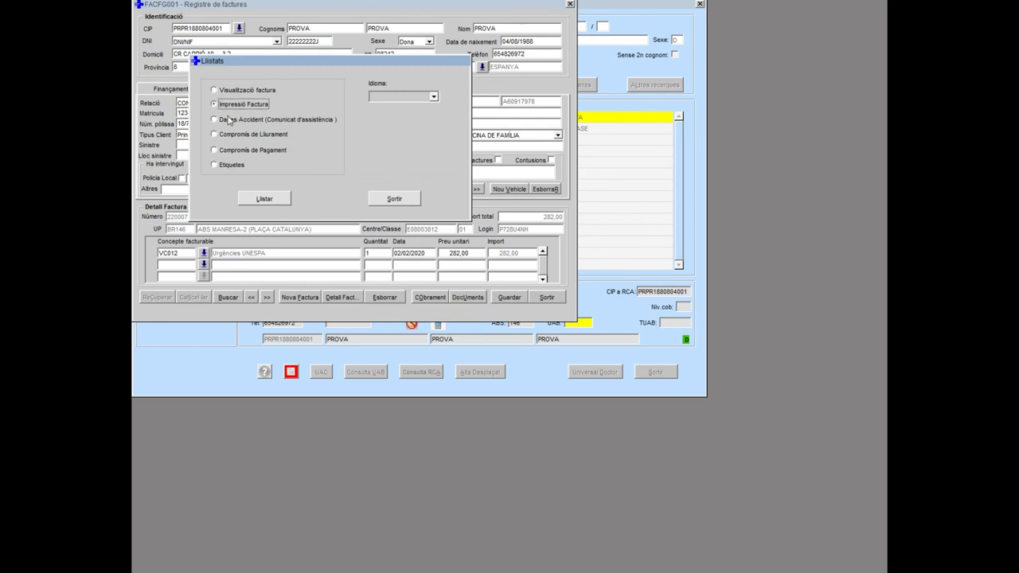
pyautogui.click(263, 199)
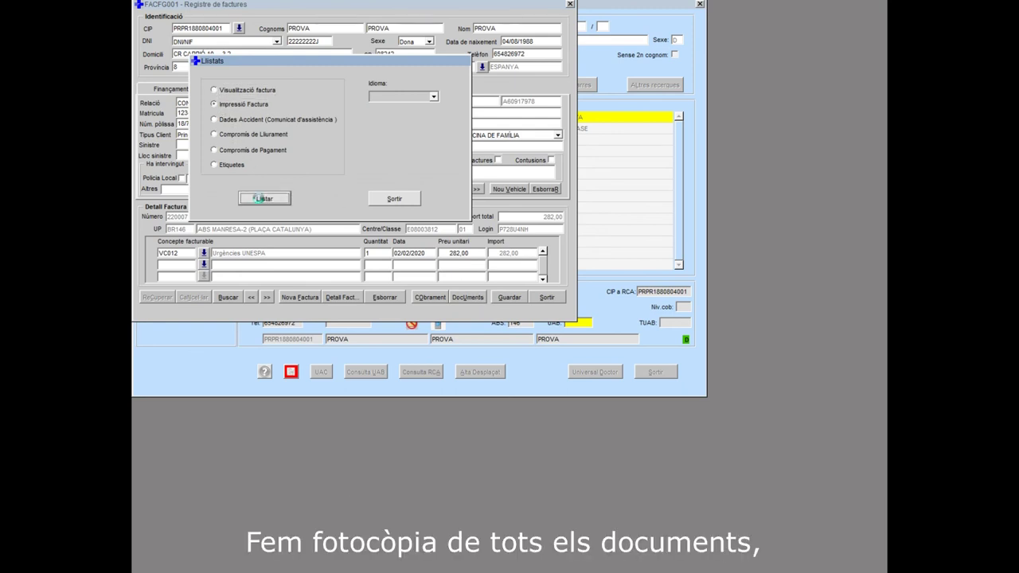
pyautogui.click(402, 200)
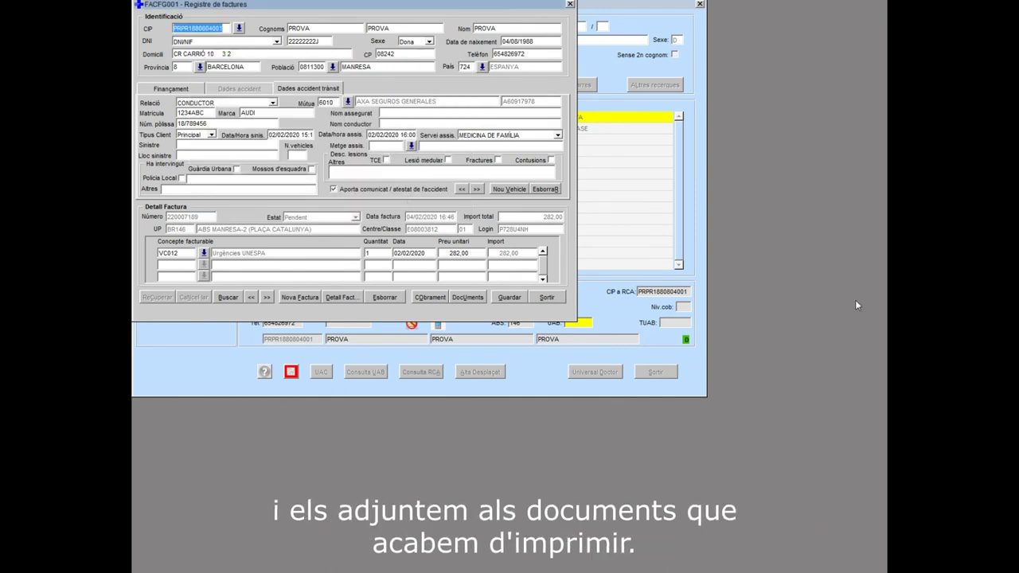
pyautogui.click(547, 297)
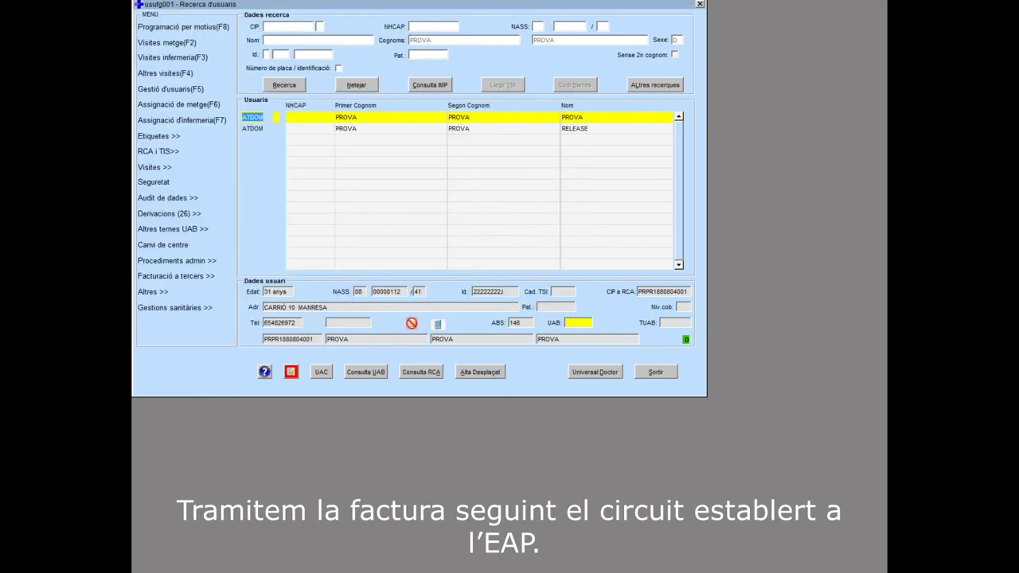